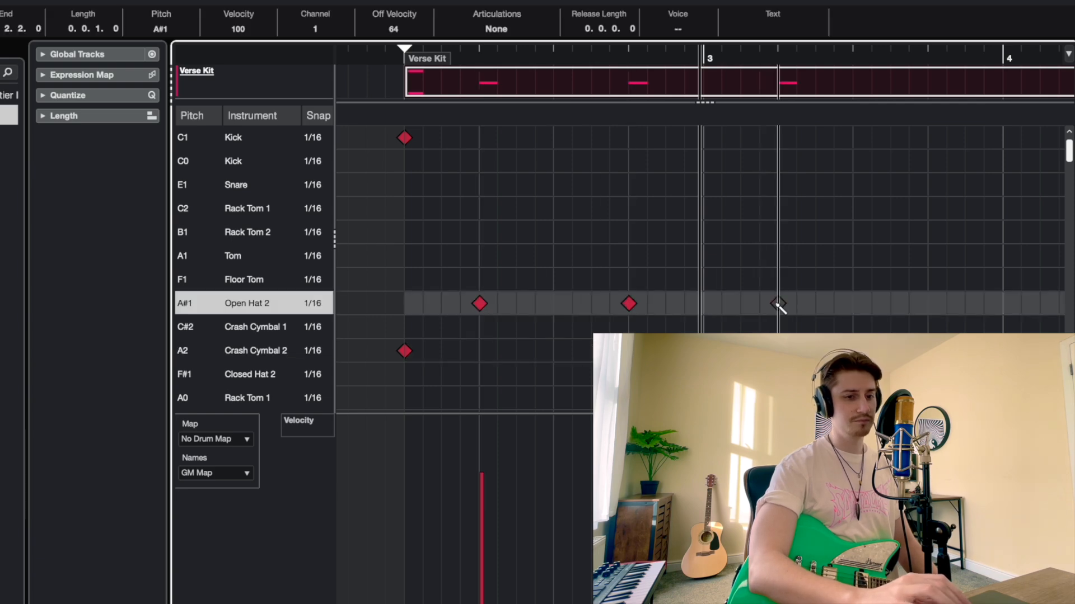
Draw a one-bar run of 1/16 notes on Floor Tom from bar 4 with rising velocities, plus a one-bar run on Acoustic Snare.
left_click(403, 54)
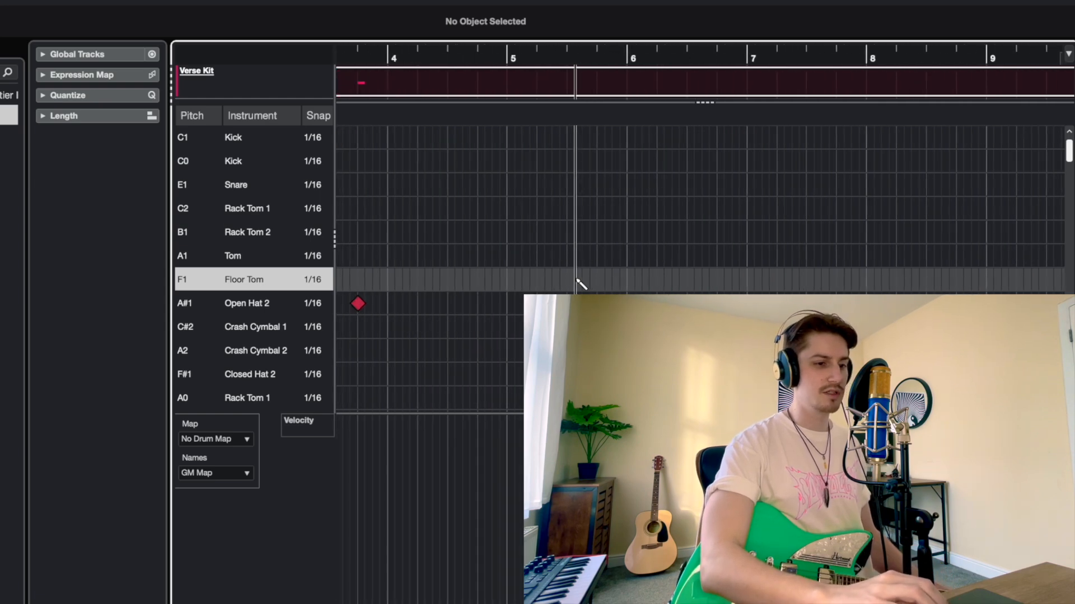
left_click_drag(385, 284, 503, 281)
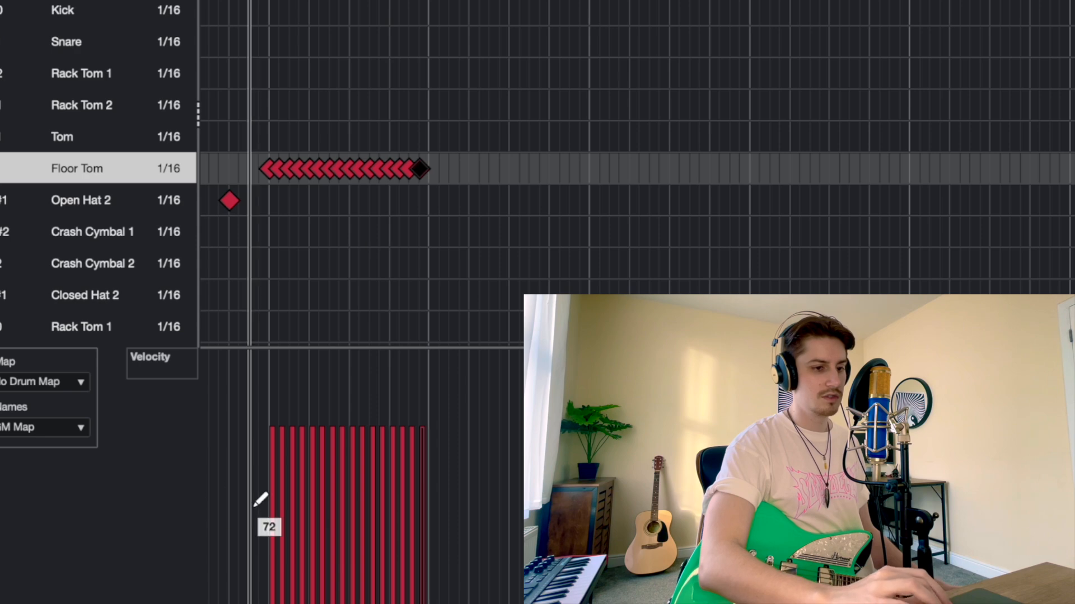
left_click_drag(271, 492, 441, 400)
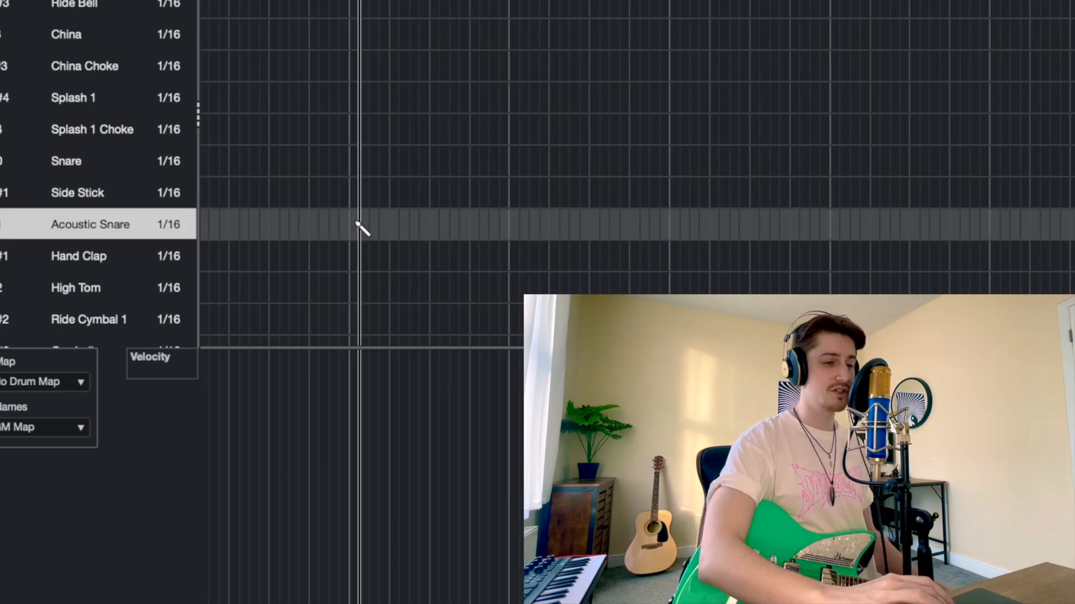
left_click_drag(353, 228, 506, 227)
key("space")
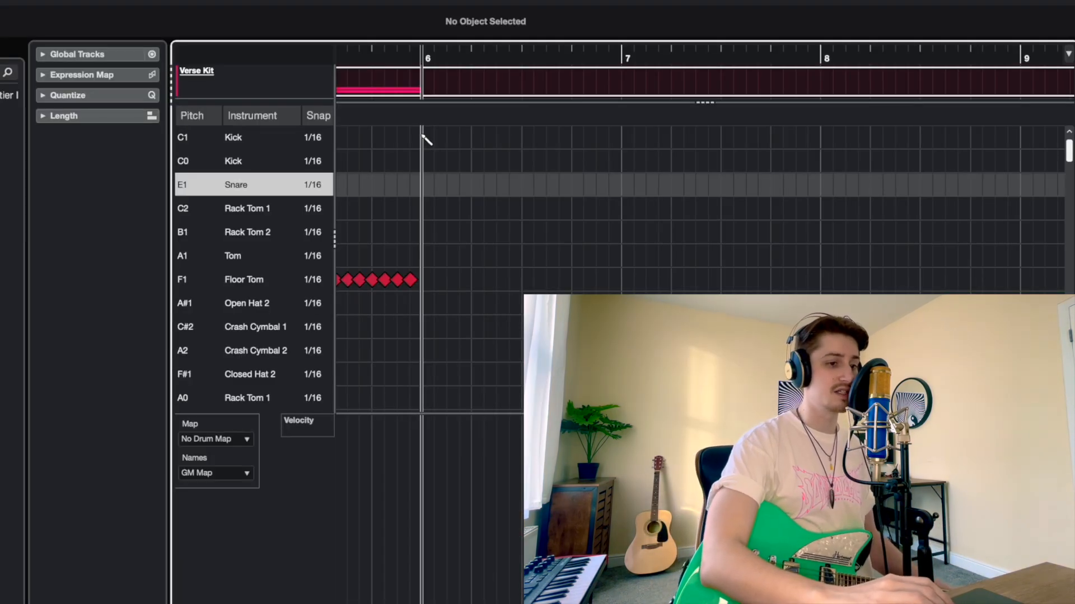
Enter a kick and snare groove in bar 6 with a doubled kick at beat 3, adjust the snare velocities, and continue kicks into bar 7.
left_click(422, 137)
left_click(472, 185)
left_click(521, 137)
left_click(535, 137)
left_click(571, 184)
left_click(485, 460)
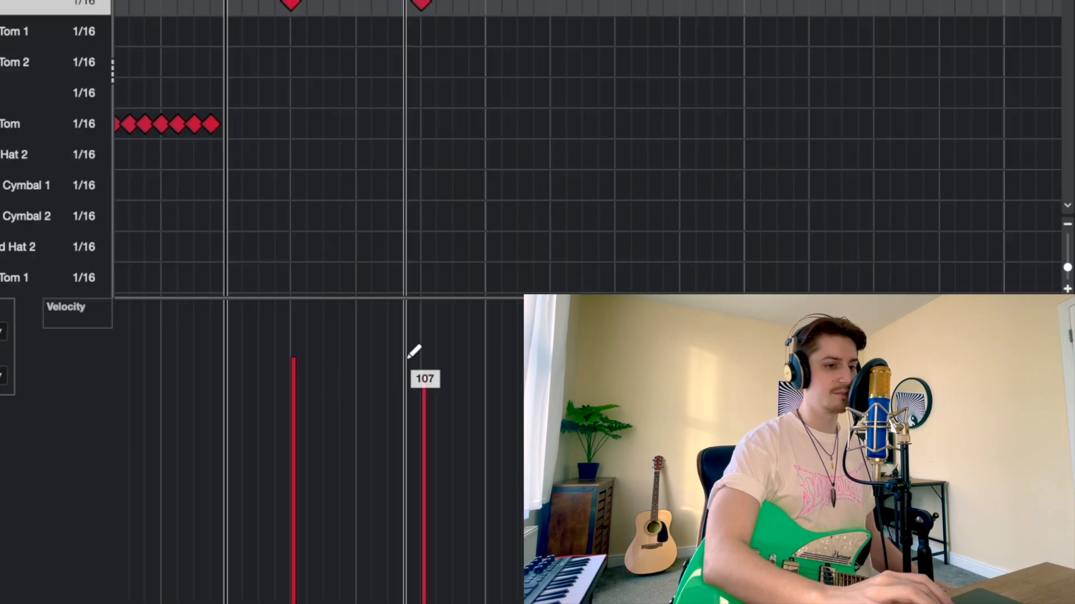
left_click(438, 358)
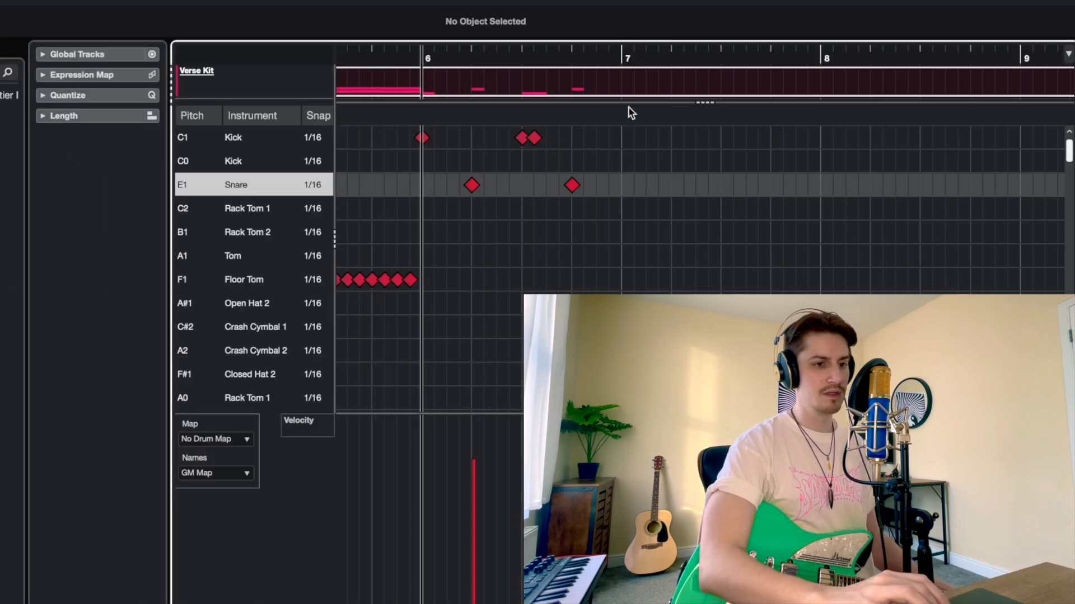
left_click(622, 138)
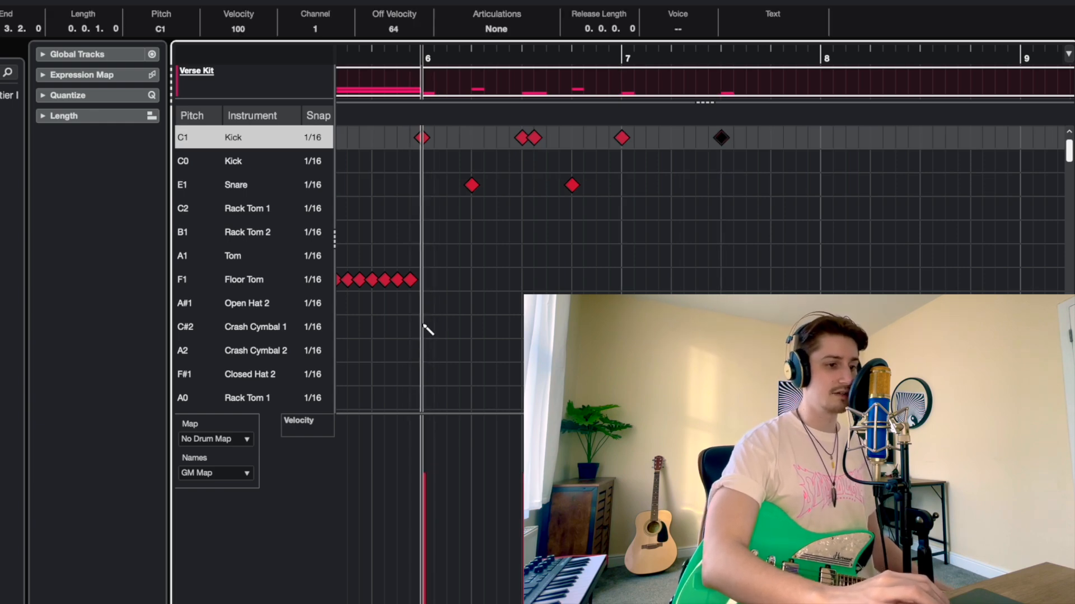
Place a Crash Cymbal 1 hit at the start of bar 6, follow it with eighth-note Open Hat 2 hits, and vary the hat velocities.
left_click(426, 328)
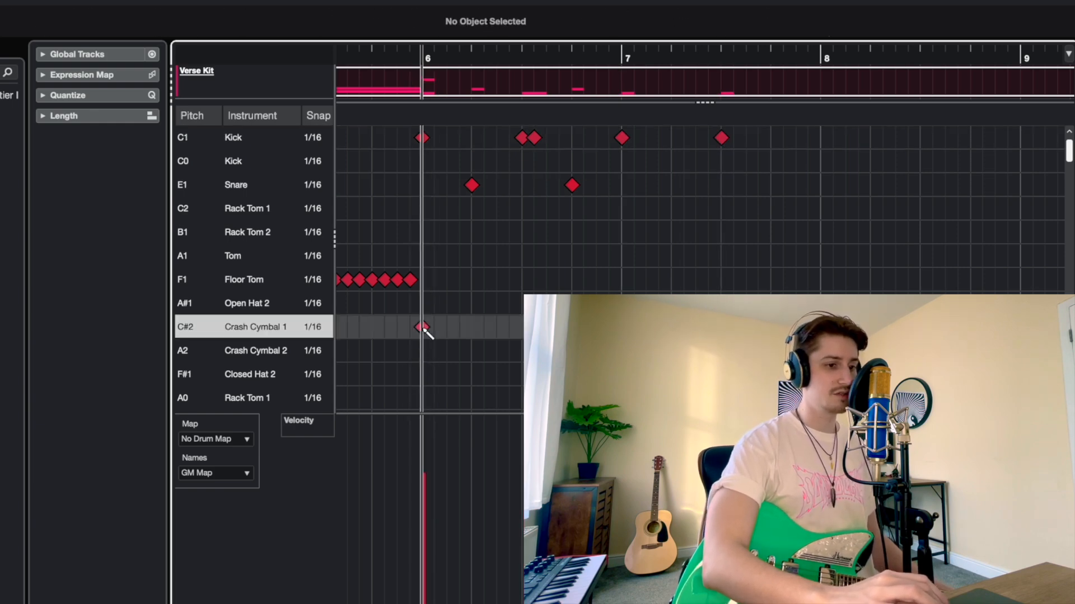
left_click(447, 304)
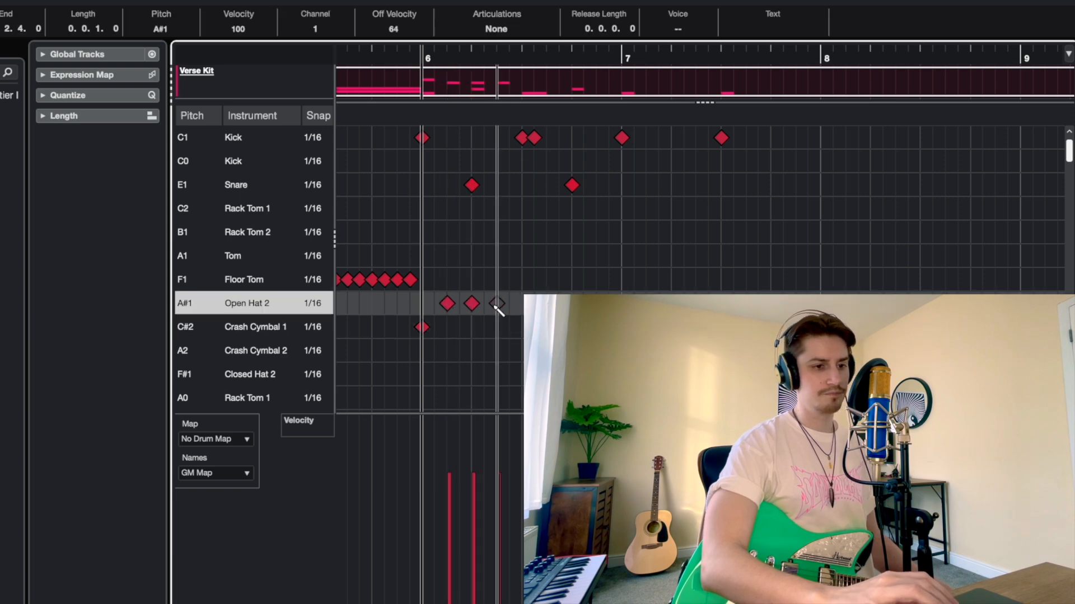
left_click(449, 452)
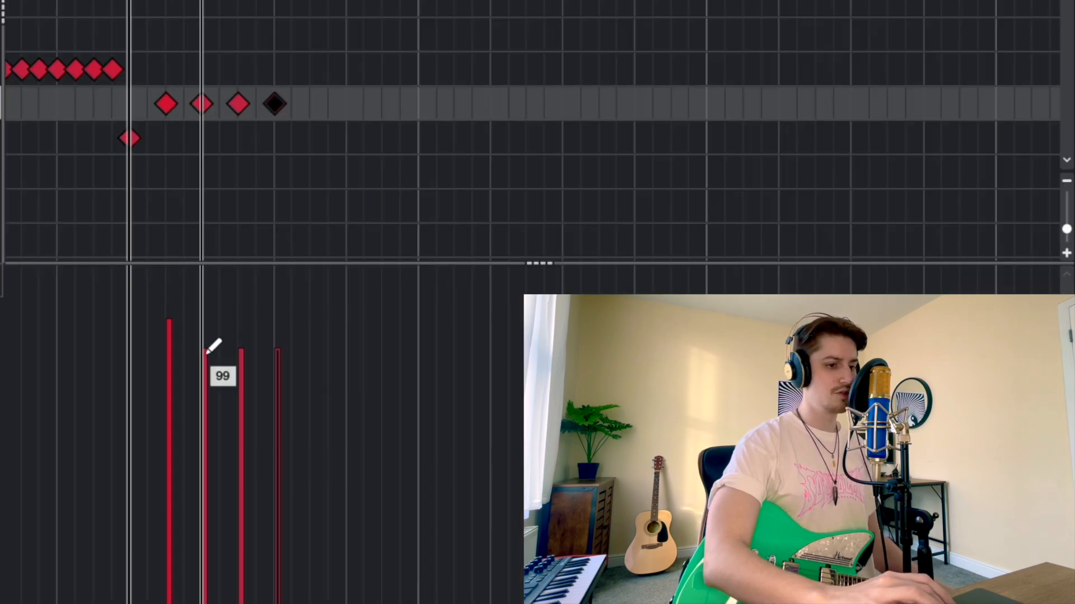
left_click_drag(207, 353, 208, 334)
left_click(245, 327)
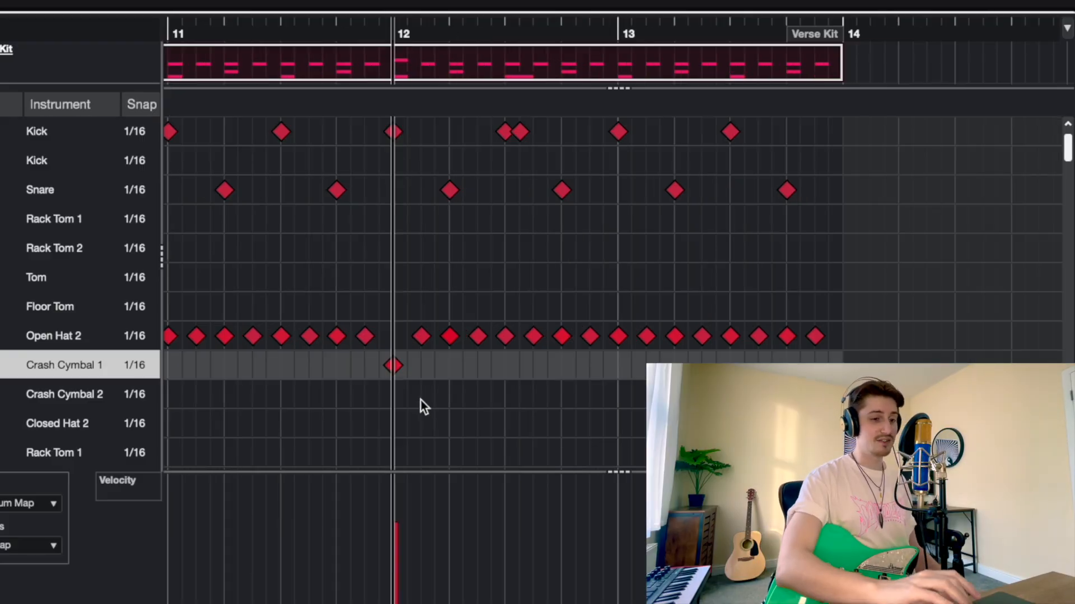
Remove the extra kick after beat 3 of bar 12 and shift that bar's kick, snare and Open Hat 2 notes one eighth note later.
left_click(394, 365)
left_click_drag(395, 346, 594, 95)
left_click(515, 147)
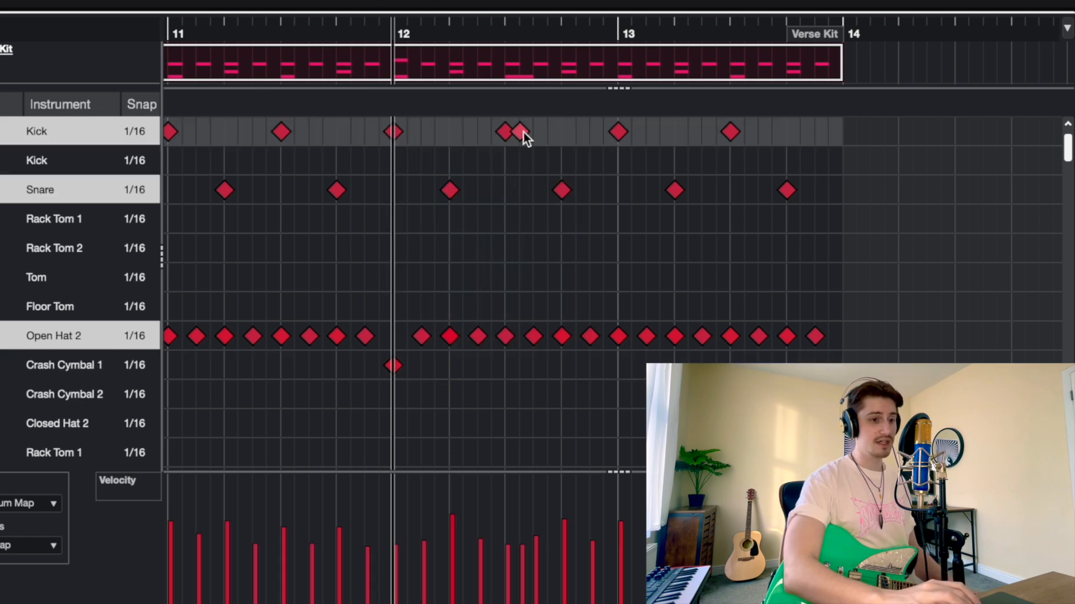
left_click(521, 132)
left_click_drag(439, 238, 589, 116)
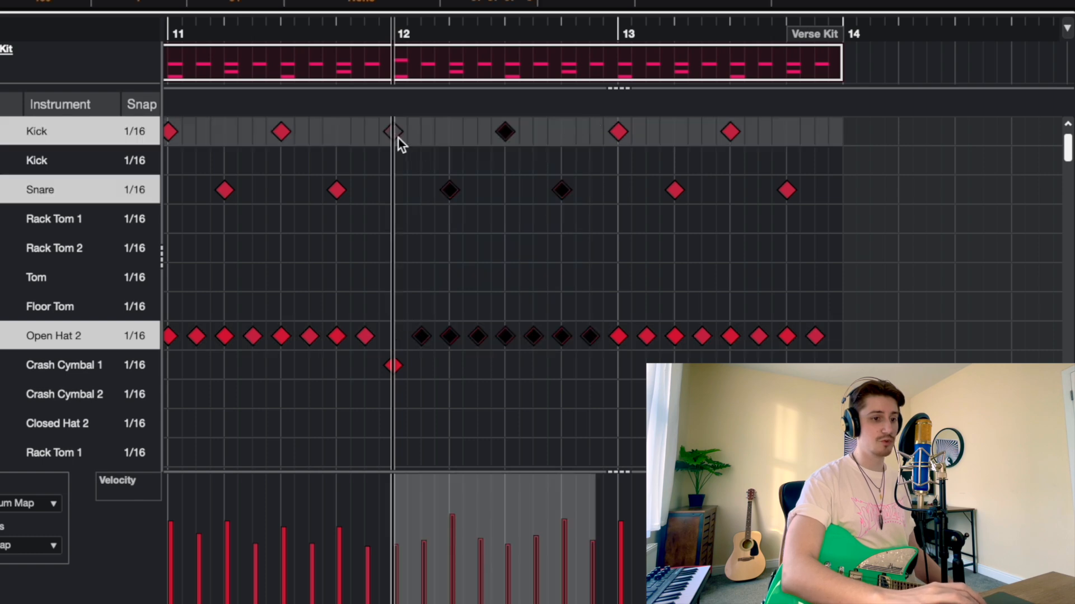
left_click_drag(394, 132, 425, 134)
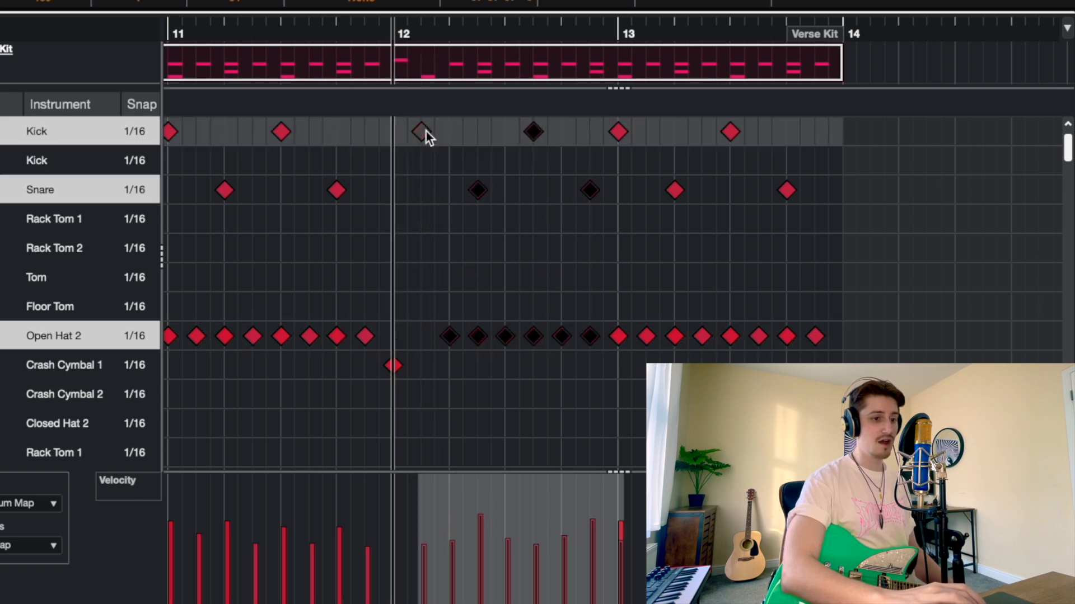
left_click(608, 338)
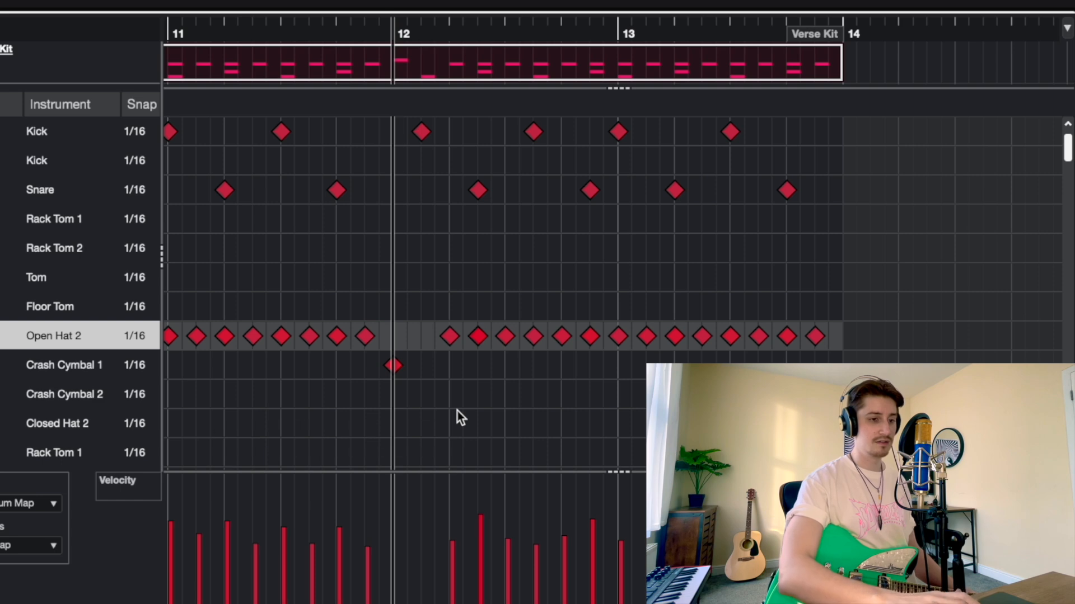
key("space")
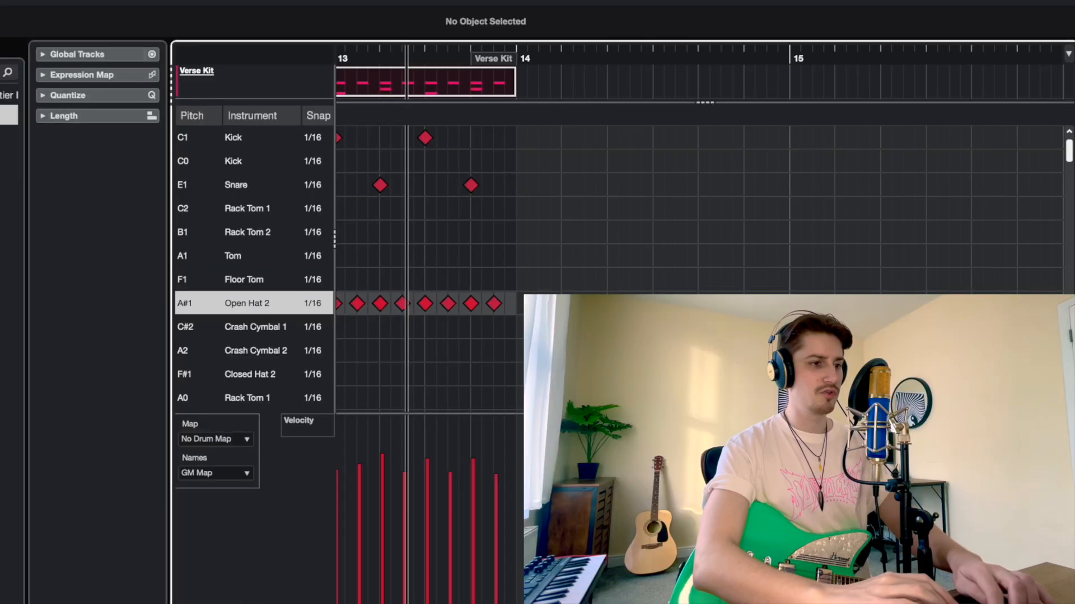
Add off-beat snare hits in bars 12 and 13 of the Verse Kit pattern.
key("h")
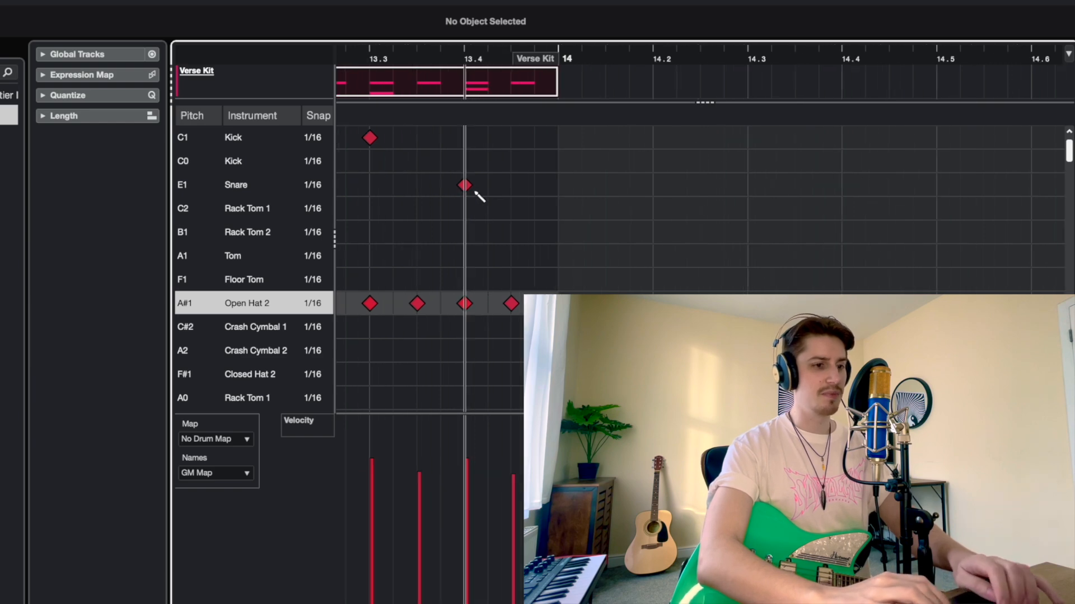
left_click(425, 184)
left_click(519, 185)
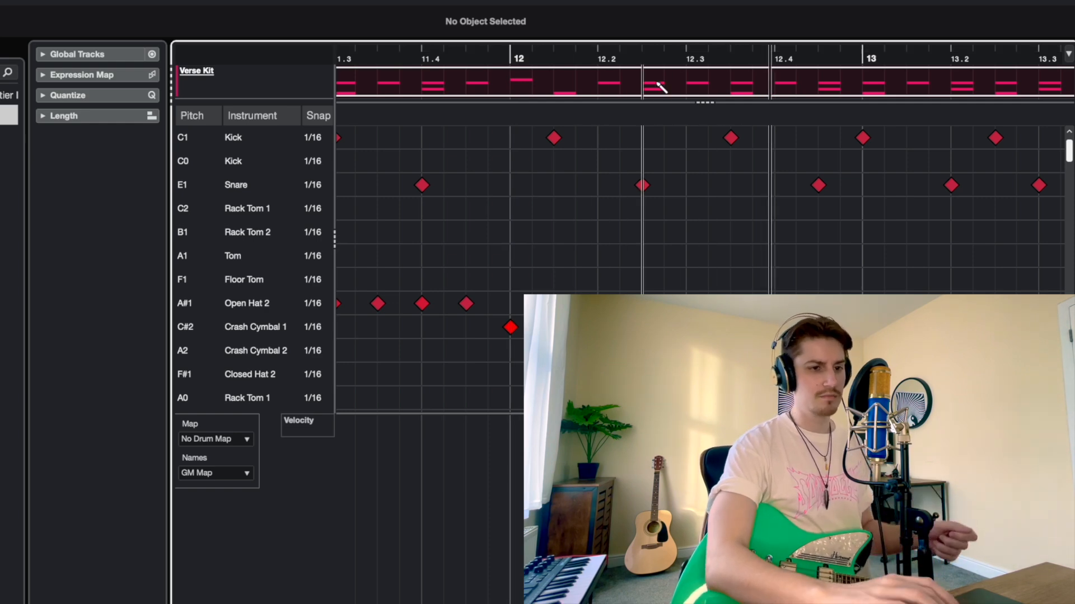
left_click(707, 185)
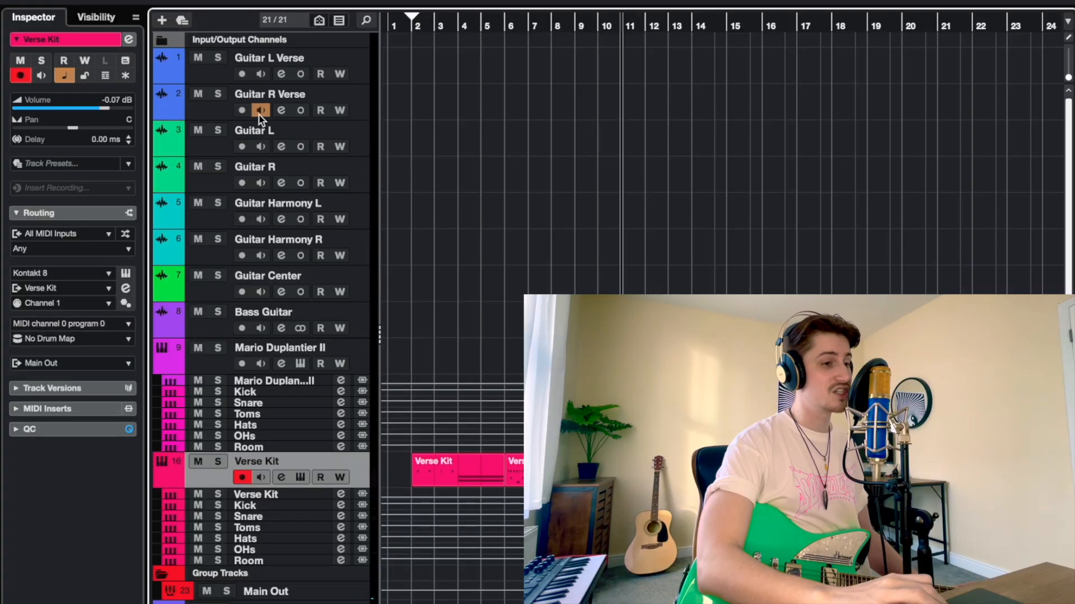
Turn on monitoring for the Guitar L Verse track and set the playhead to the start of the Verse Kit part.
left_click(259, 72)
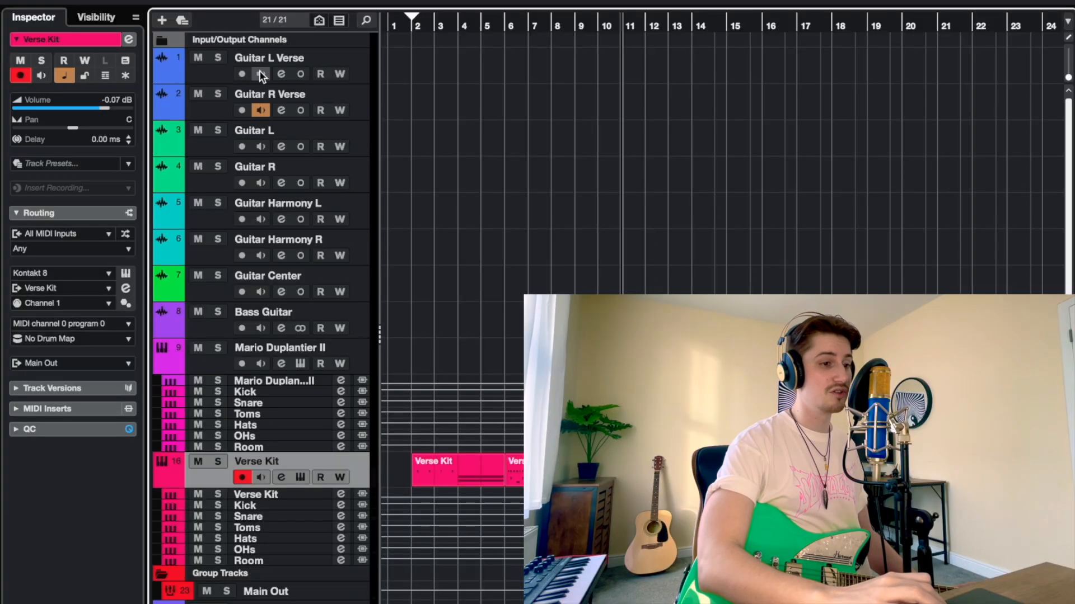
left_click(414, 26)
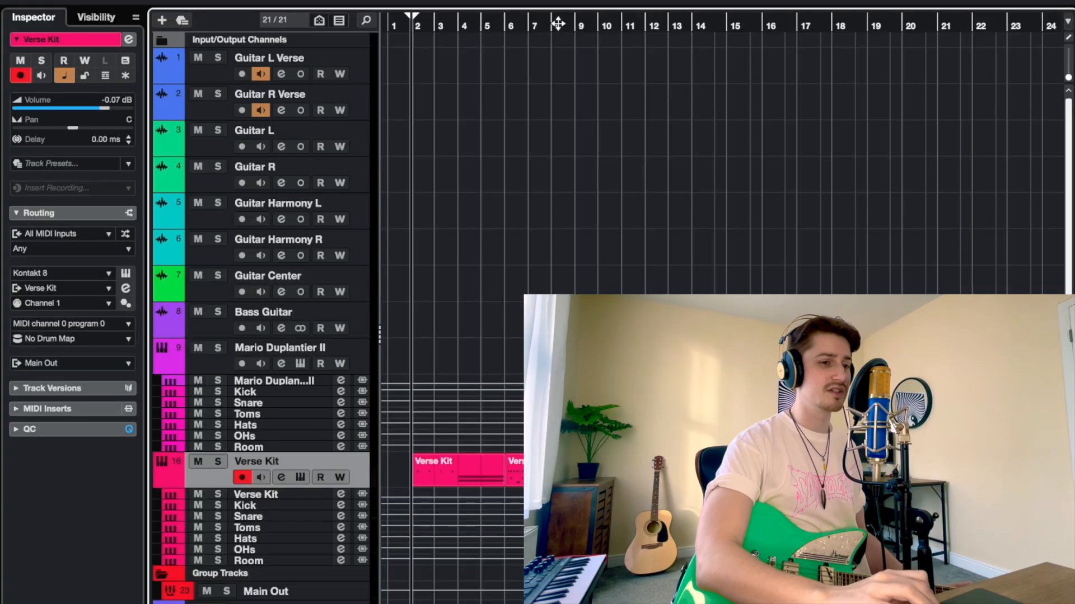
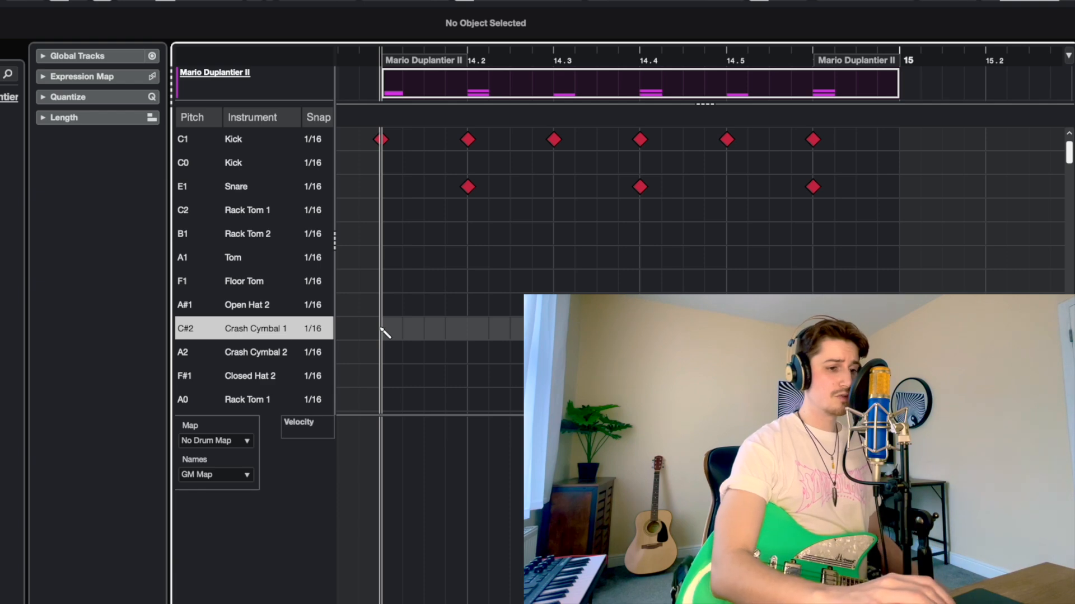
Place Crash Cymbal 1 and 2 hits at the start of bar 14 and continue Crash Cymbal 1 in eighth notes through the bar.
left_click(381, 328)
left_click(381, 351)
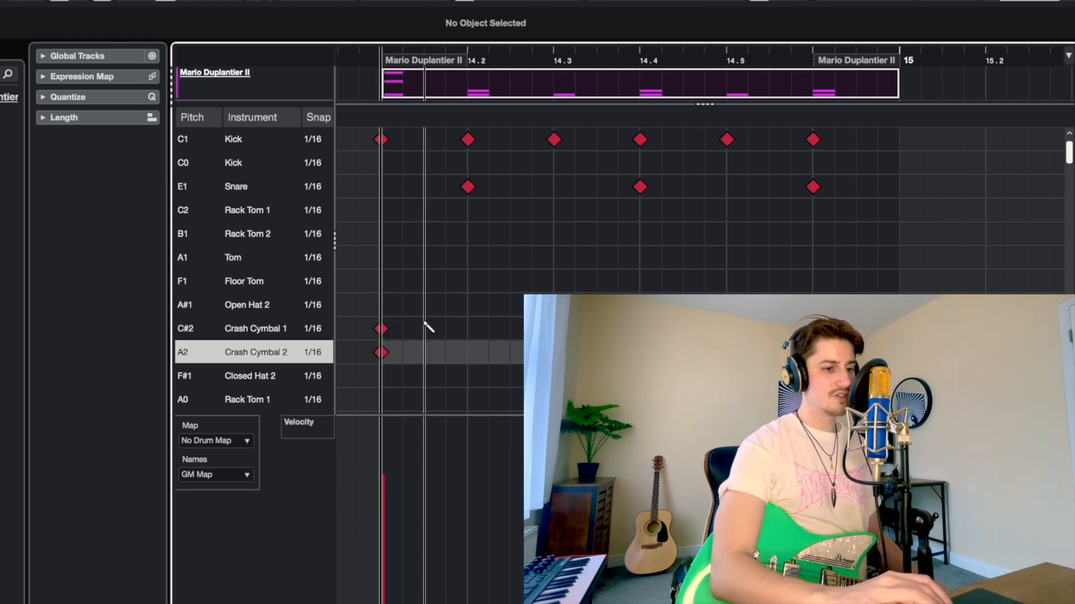
left_click(424, 329)
left_click(468, 329)
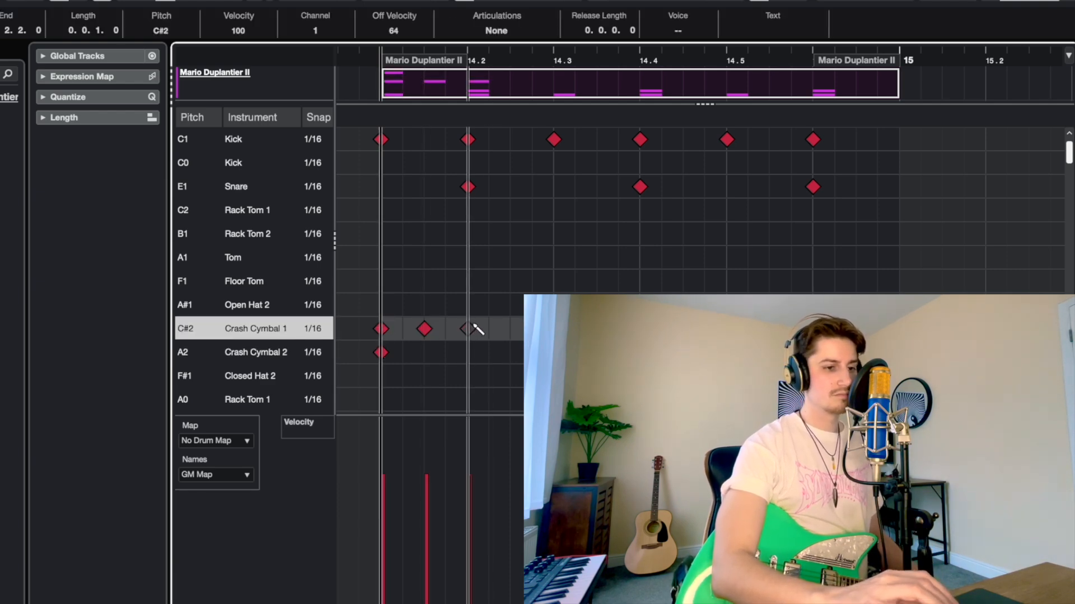
left_click(510, 329)
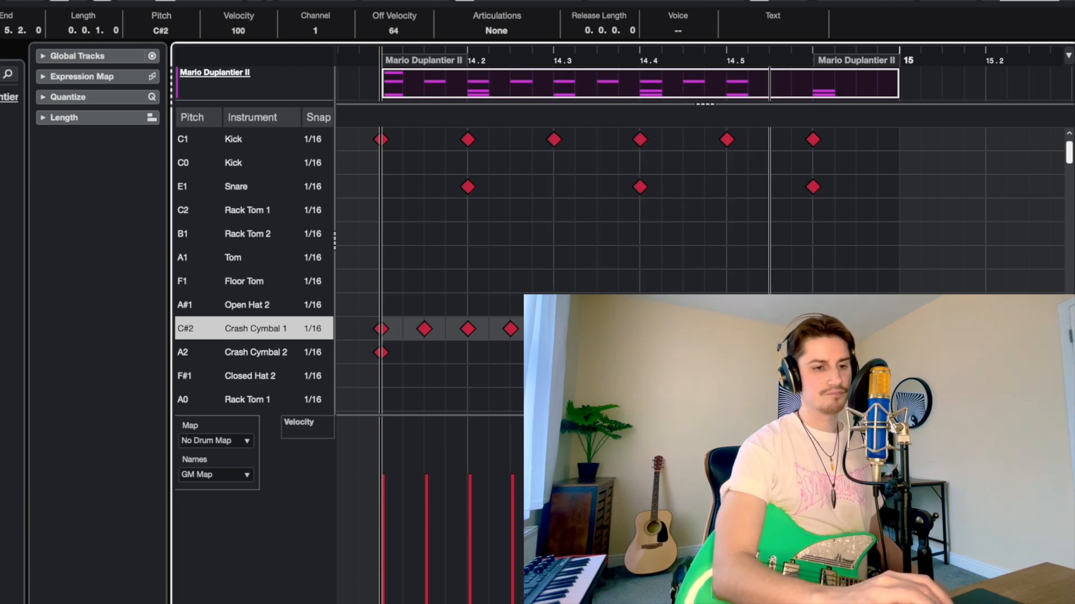
key("space")
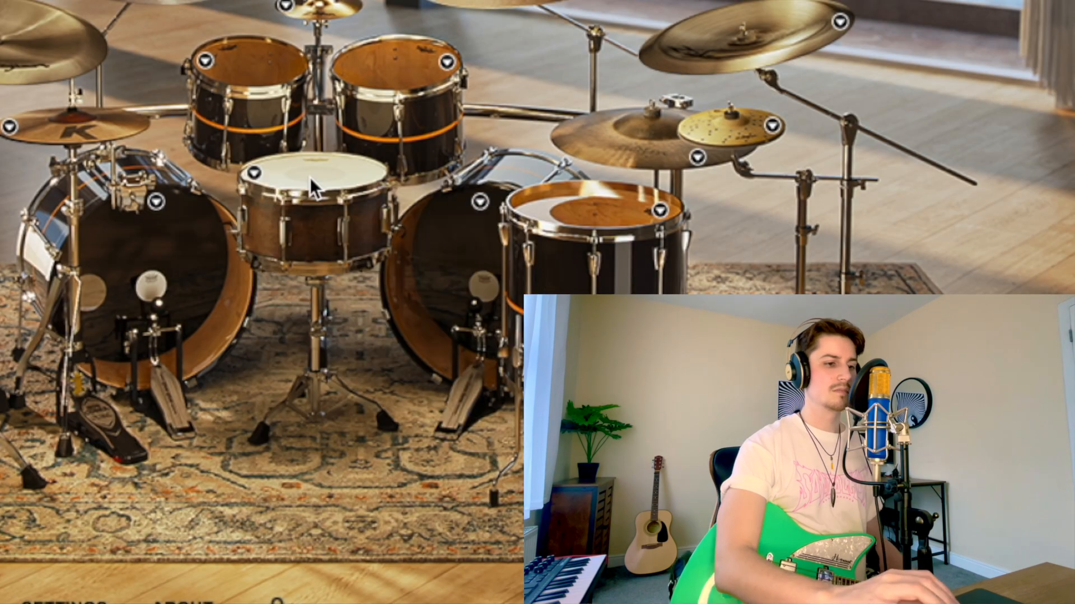
Load the Tama Bell Brass Snare (14x6.5") into the drum kit and audition it.
left_click(336, 249)
left_click(363, 315)
left_click(253, 173)
left_click(316, 270)
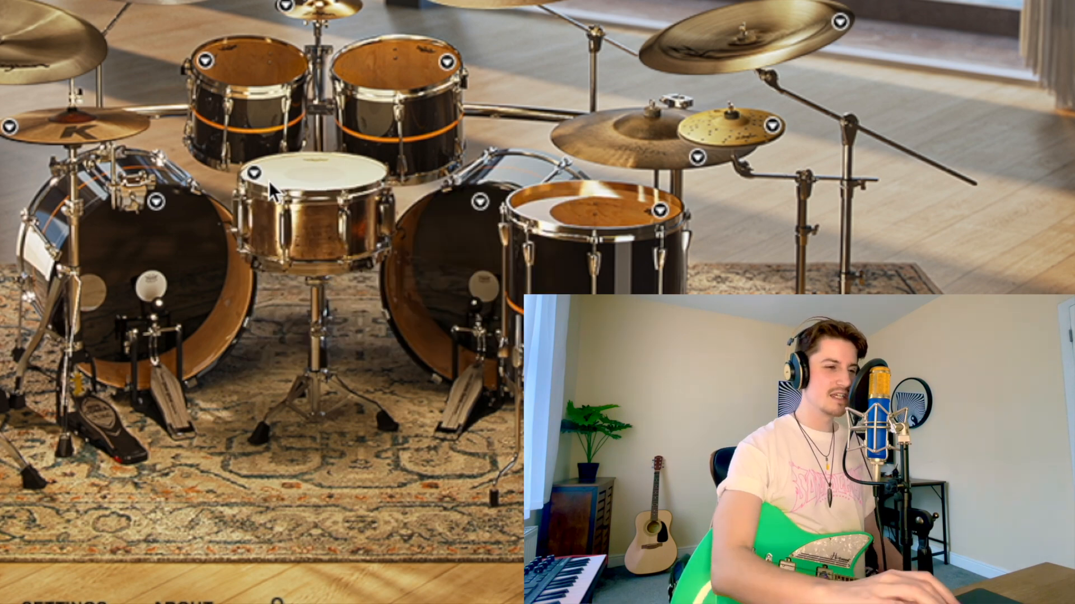
left_click(253, 173)
left_click(313, 159)
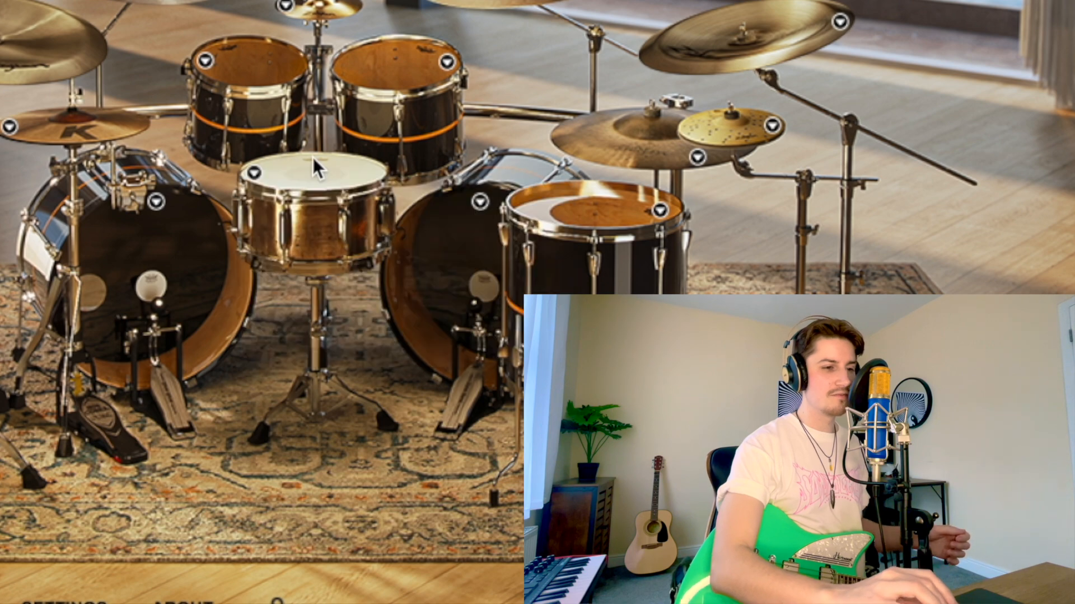
Try the Tama 50th Anniversary Snare in the kit and replace it with the Black Brass Snare (14x6.5").
left_click(254, 173)
left_click(303, 293)
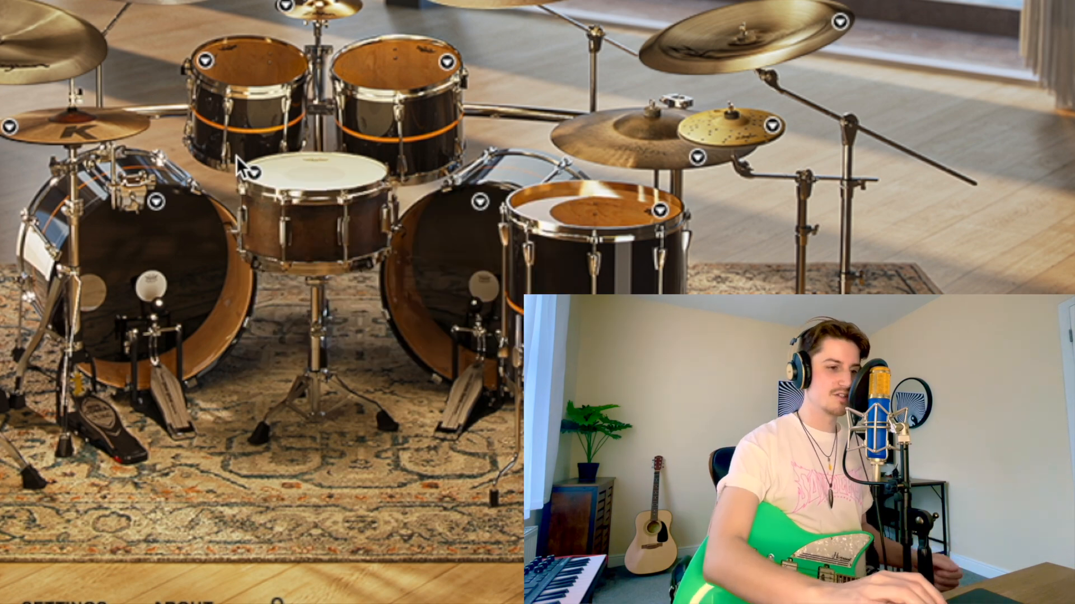
left_click(253, 173)
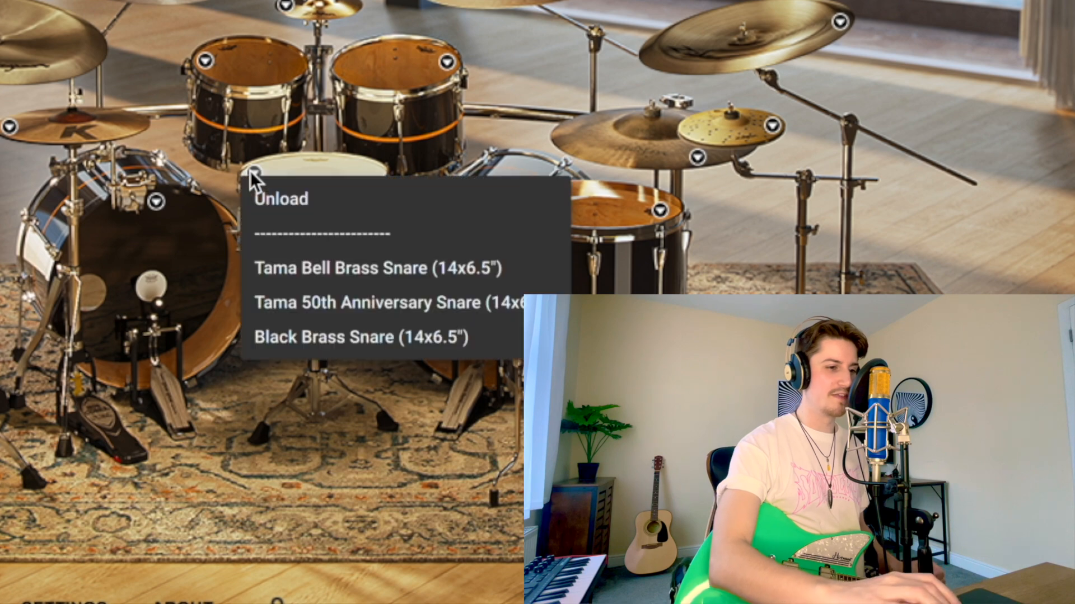
left_click(317, 342)
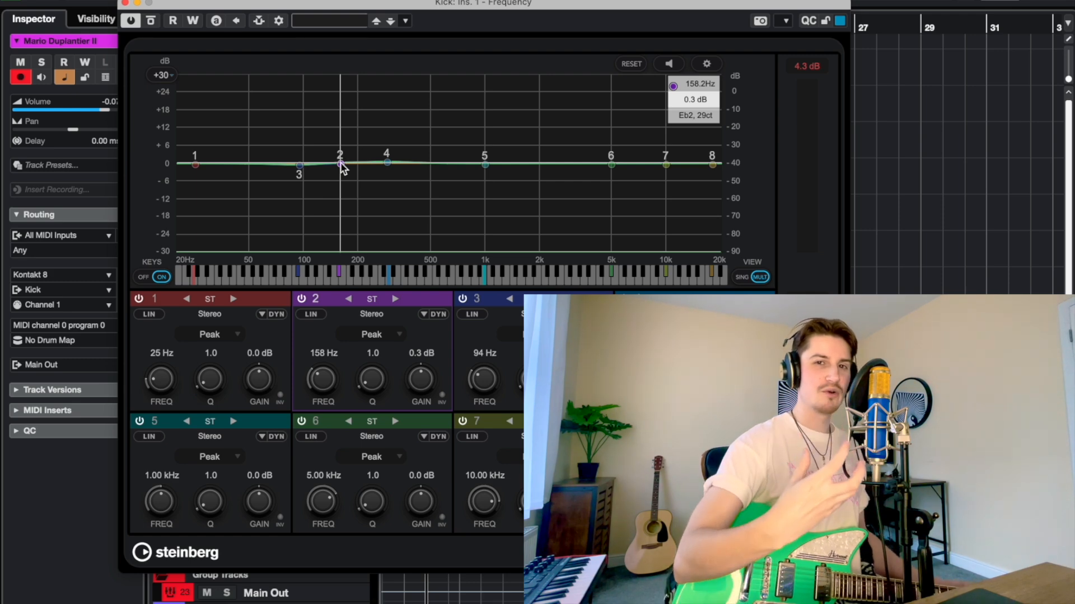
Solo the kick during playback, boost EQ band 2 about 5.8 dB at 75 Hz and band 4 about 5.6 dB at 445 Hz, and close the EQ.
key("s")
key("space")
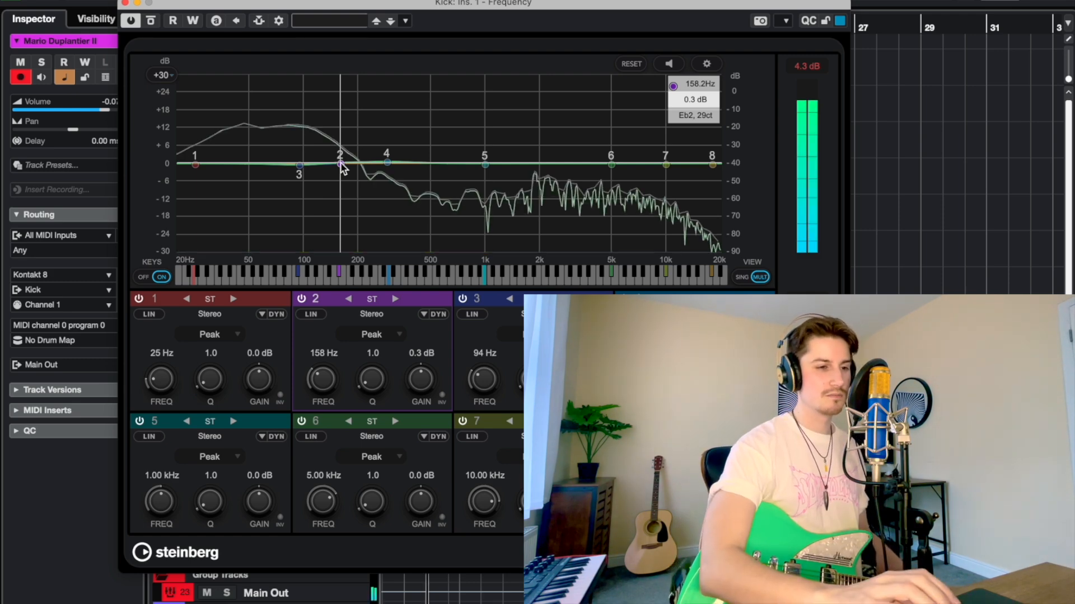
left_click_drag(339, 164, 280, 147)
left_click_drag(389, 161, 422, 146)
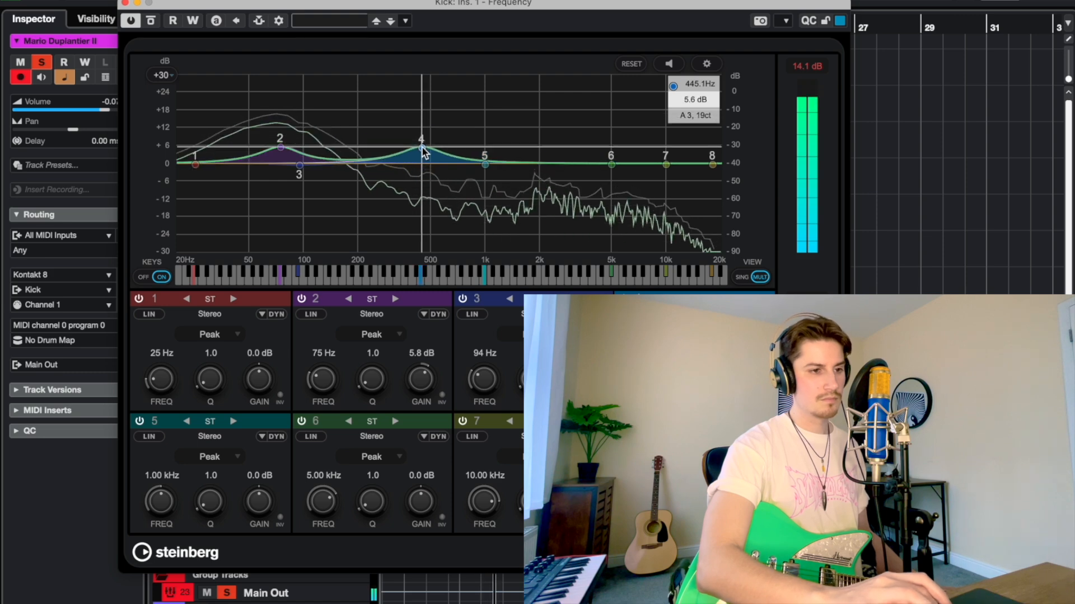
left_click(151, 21)
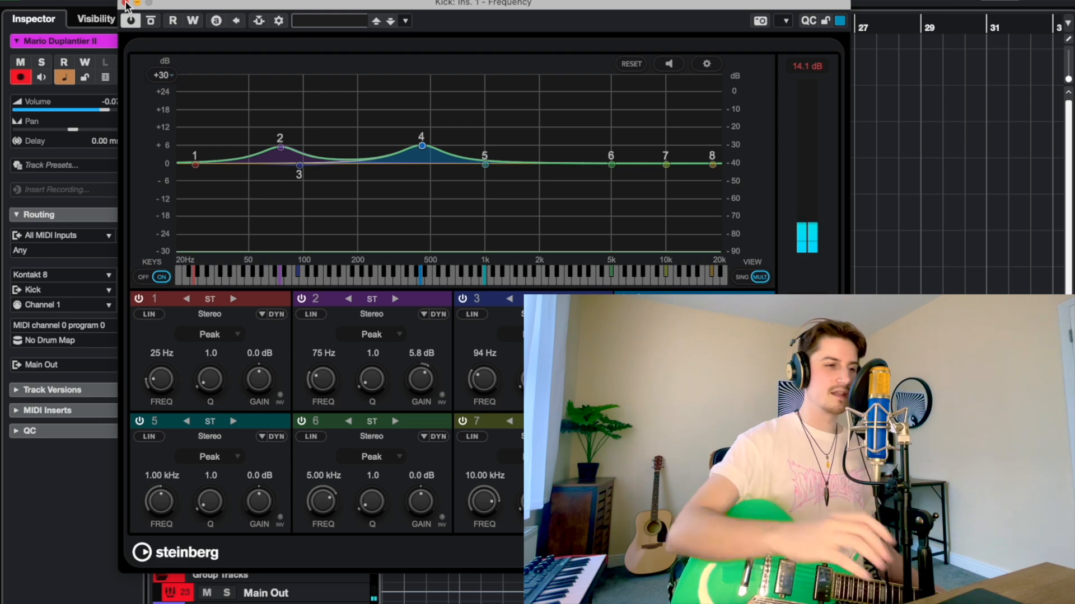
left_click(125, 5)
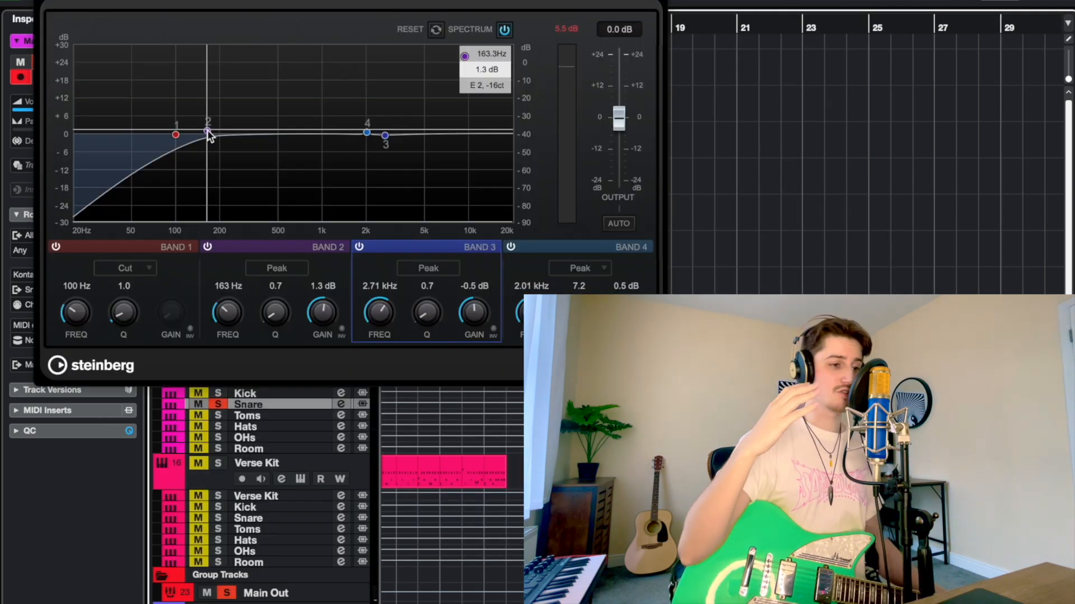
Audition the snare and boost its EQ band 2 about 5.9 dB at 194 Hz.
left_click_drag(207, 132, 226, 131)
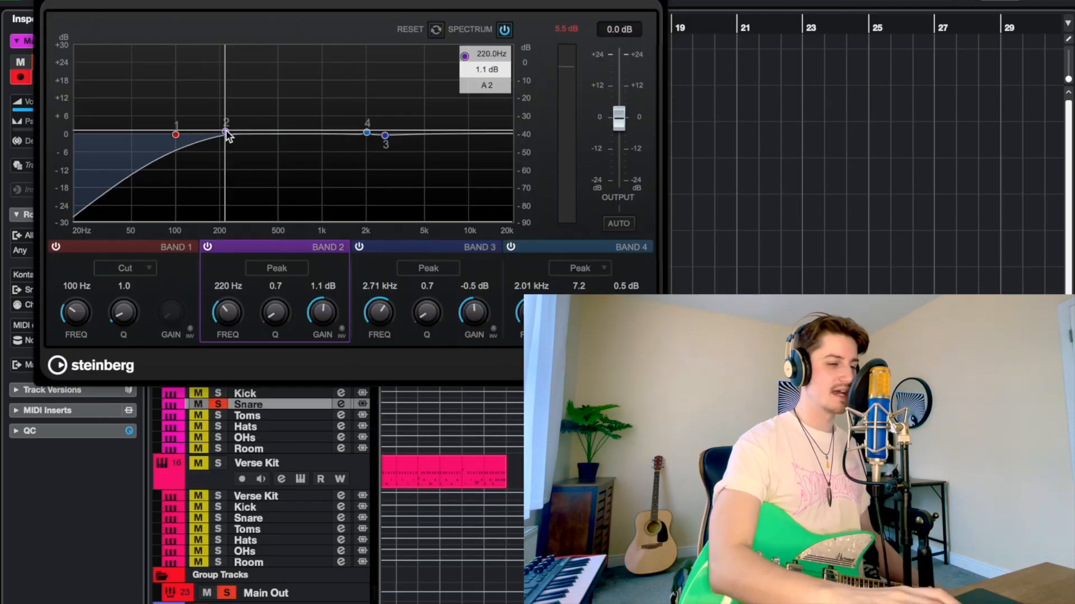
key("space")
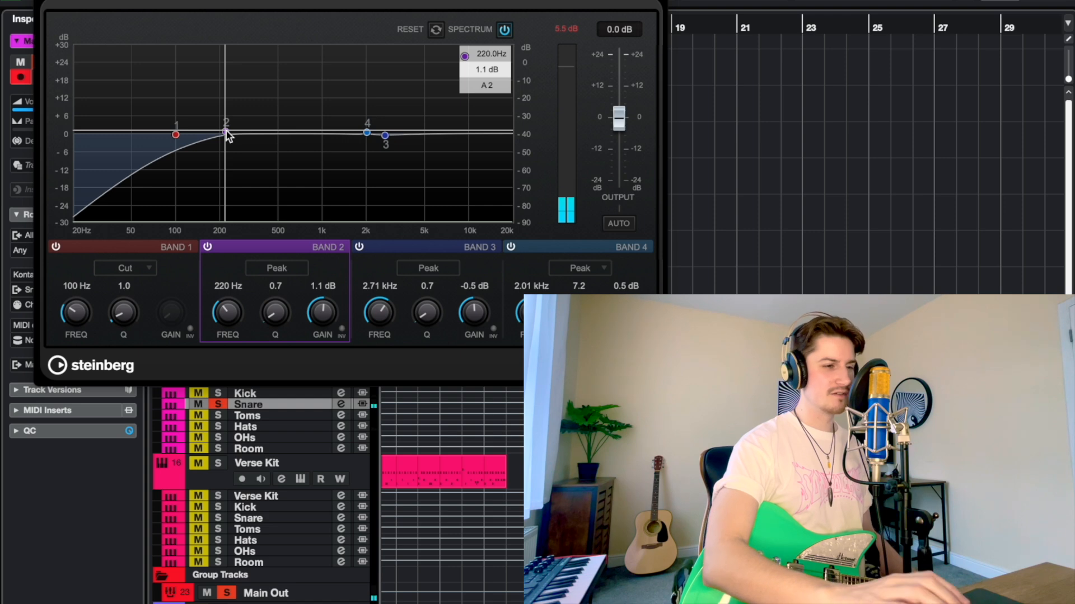
mouse_move(226, 134)
left_mouse_down()
mouse_move(244, 103)
mouse_move(261, 102)
mouse_move(221, 106)
mouse_move(218, 120)
left_mouse_up()
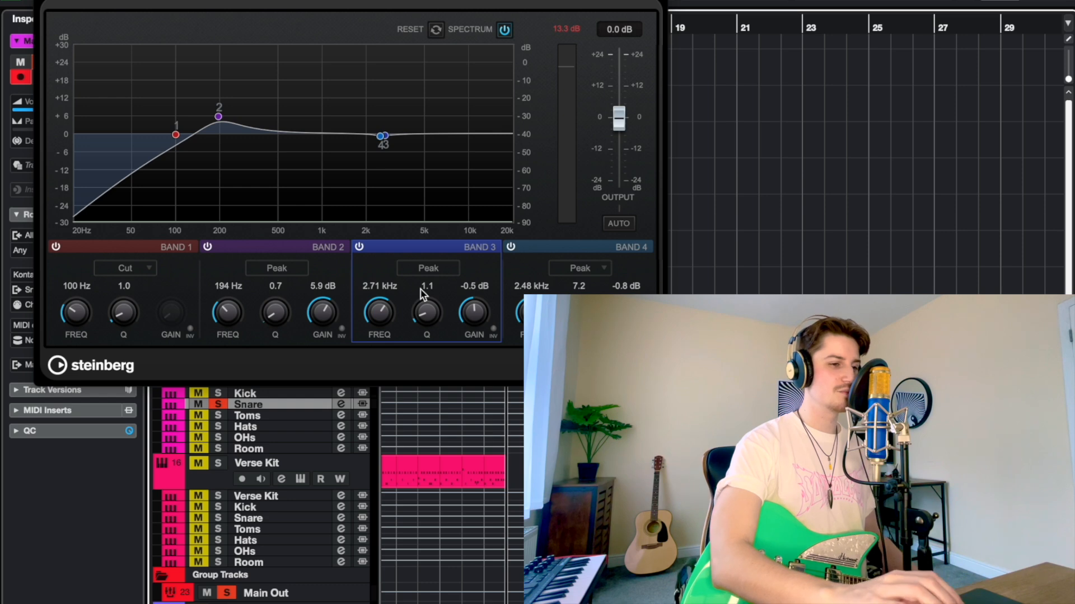
Cut snare EQ band 3 about 7.8 dB at 716 Hz with a Q of 3.6, and compare the sound with the band bypassed.
key("space")
left_click_drag(382, 137, 302, 159)
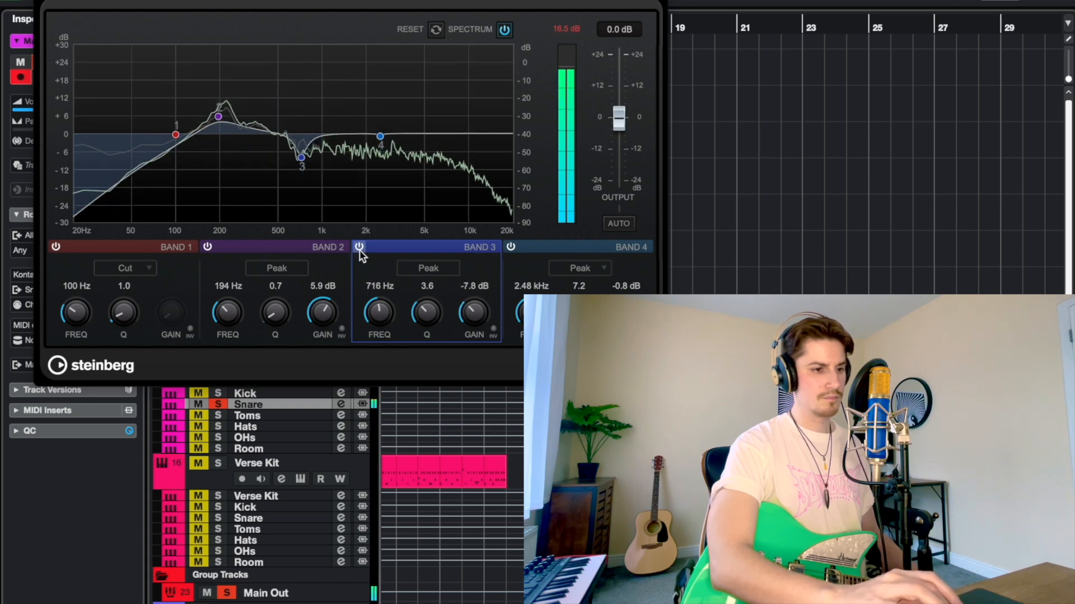
left_click(359, 247)
left_click(358, 247)
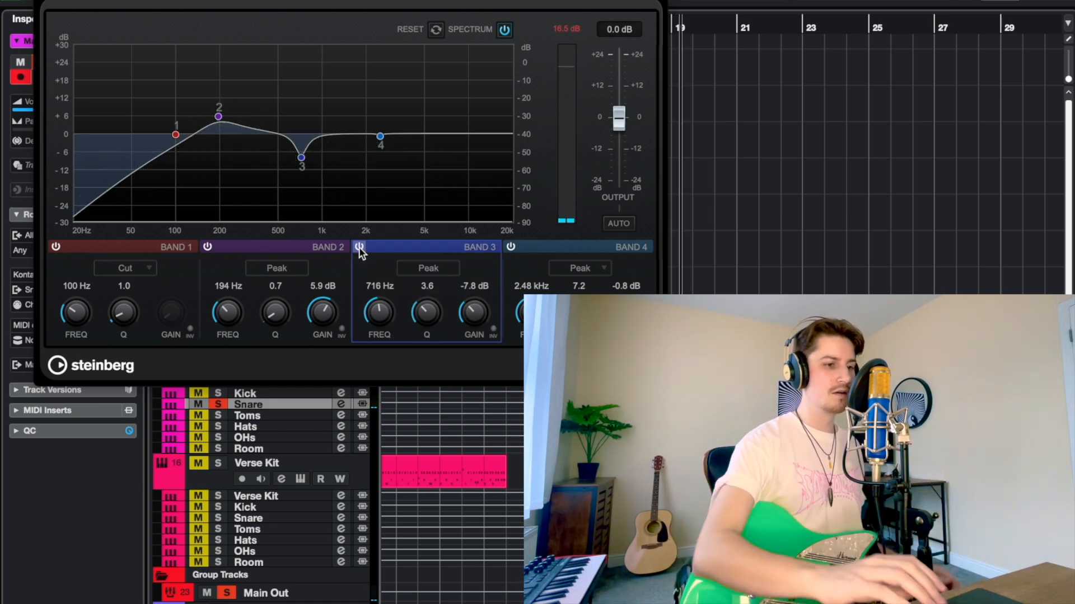
key("space")
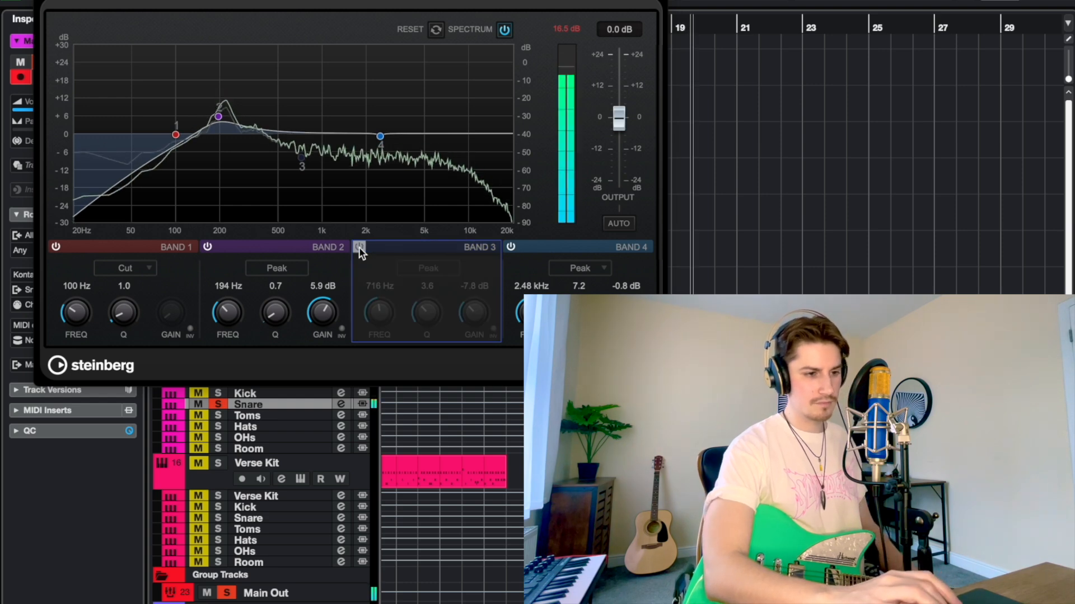
left_click(359, 247)
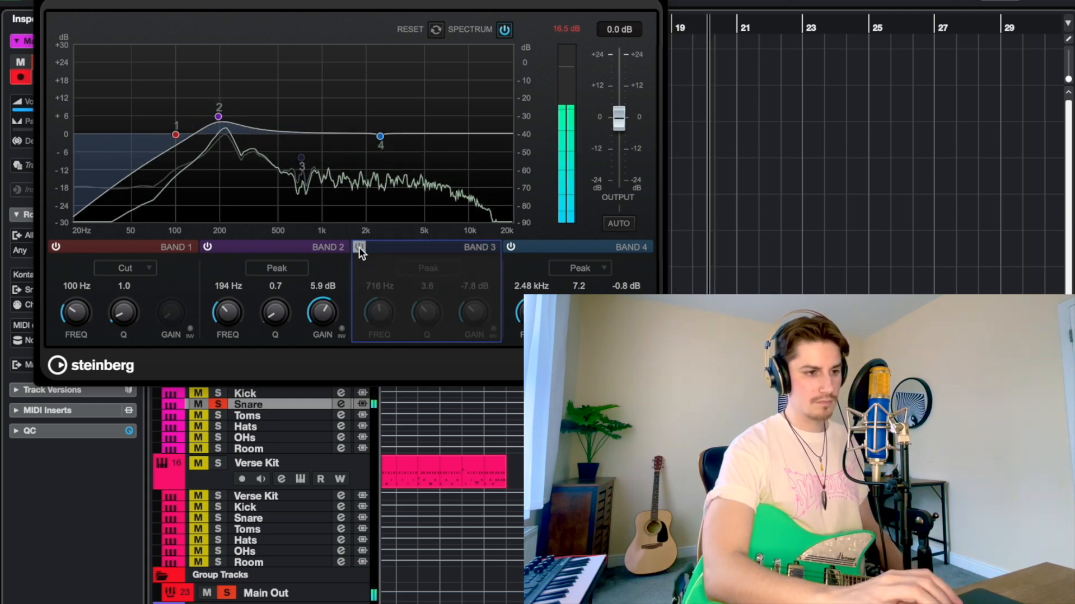
left_click(359, 247)
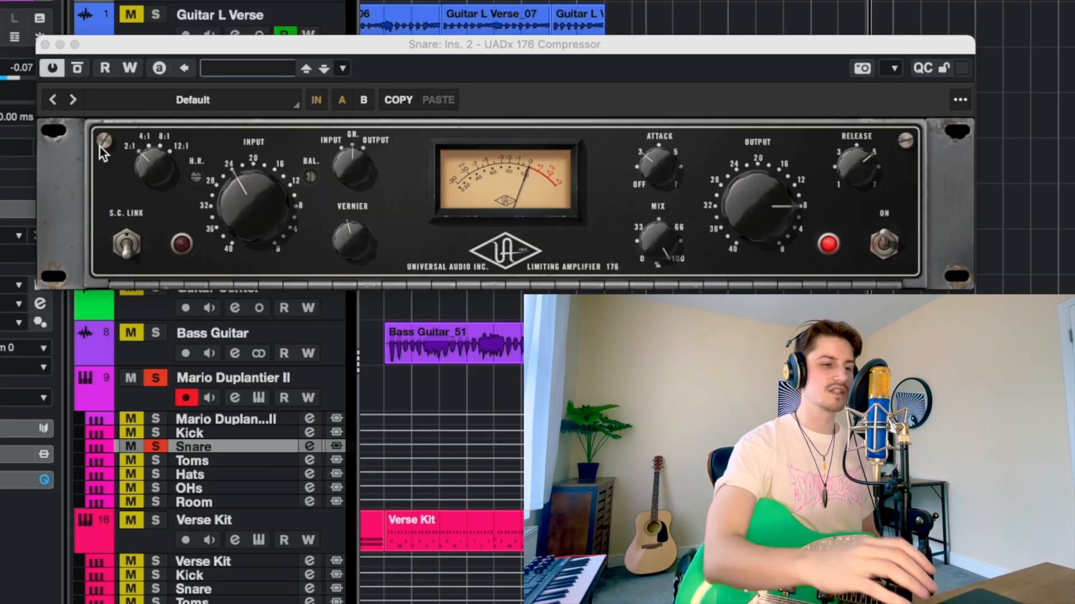
Lower the attack and release on the snare's UADx 176 compressor and raise its input to about 16.
left_click_drag(192, 42, 142, 18)
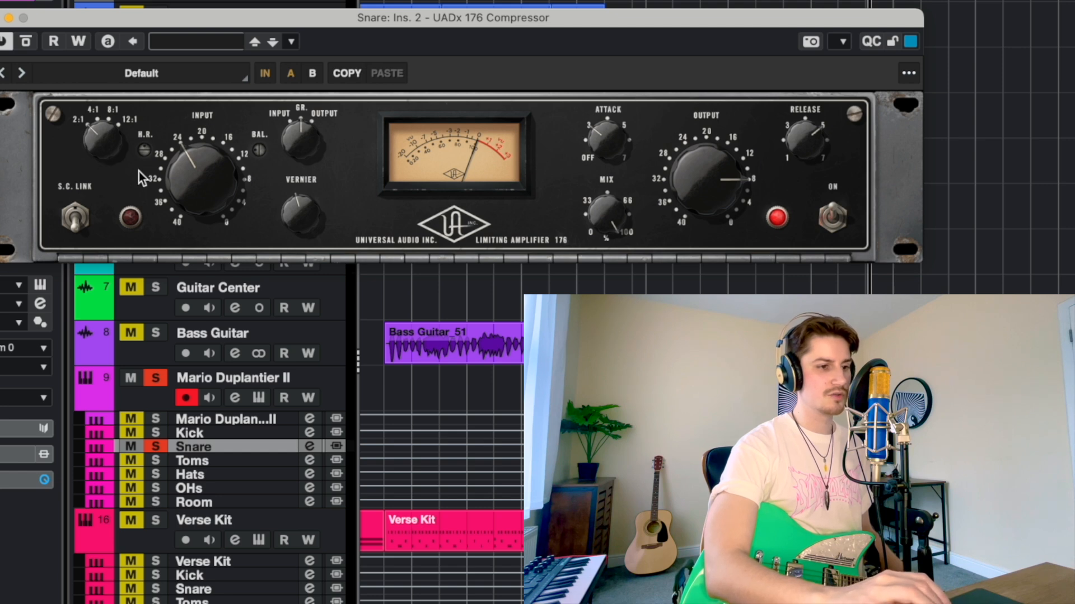
left_click_drag(465, 19, 476, 44)
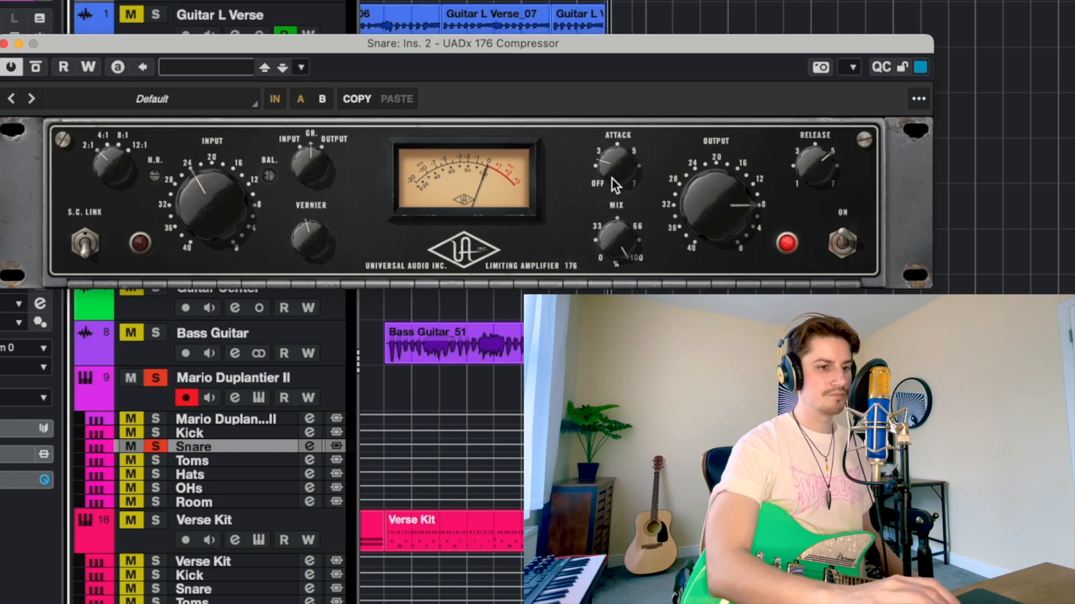
left_click_drag(832, 160, 822, 189)
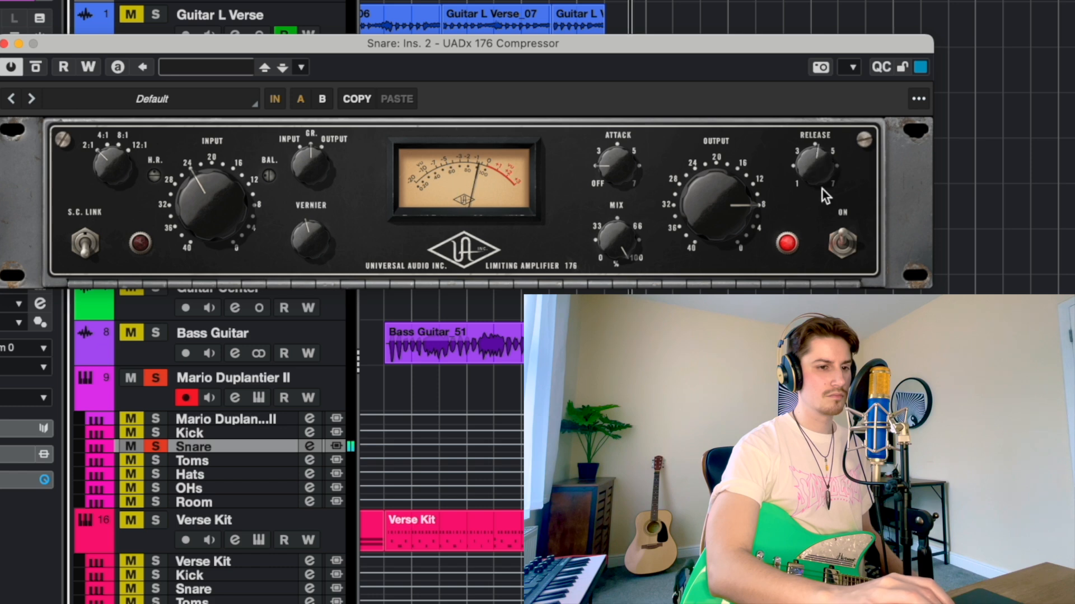
left_click_drag(794, 250, 790, 253)
scroll(193, 160, "down", 2)
Compare the snare with the 176 compressor bypassed and active, and close the compressor.
left_click(35, 68)
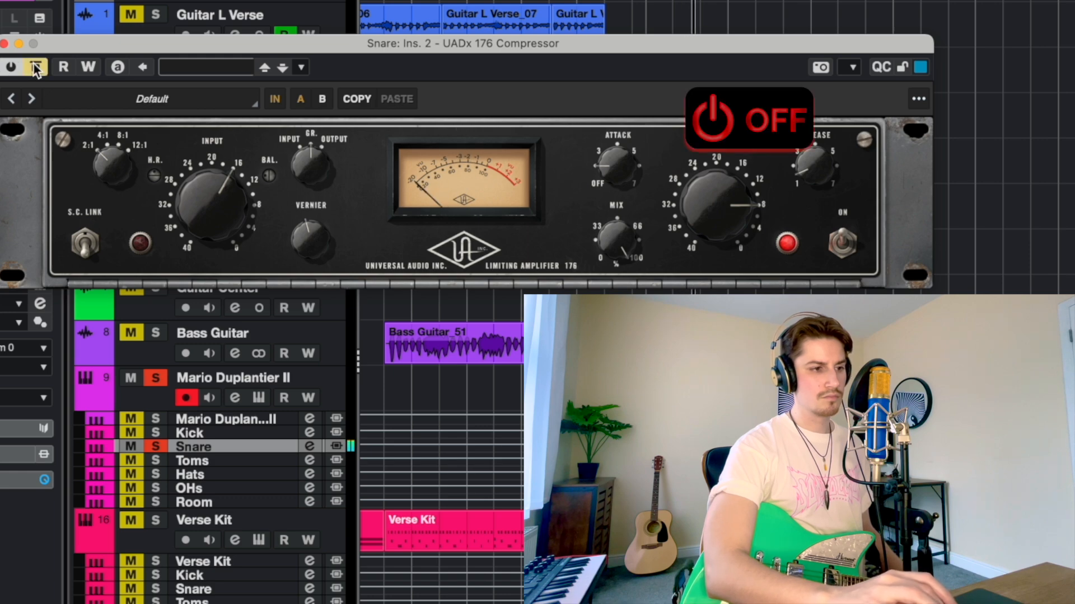
left_click(36, 67)
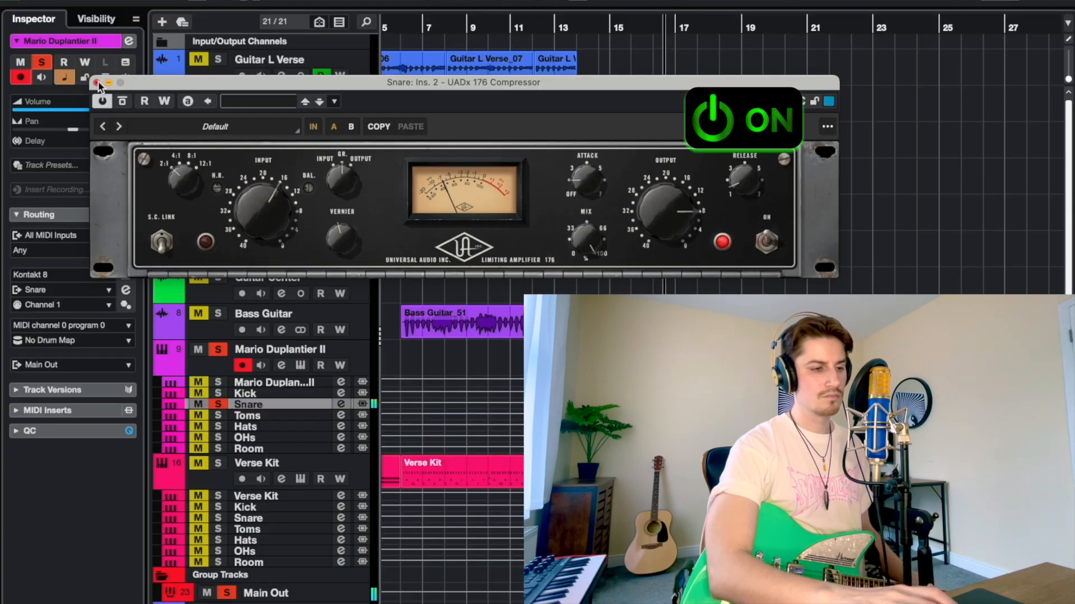
left_click(4, 44)
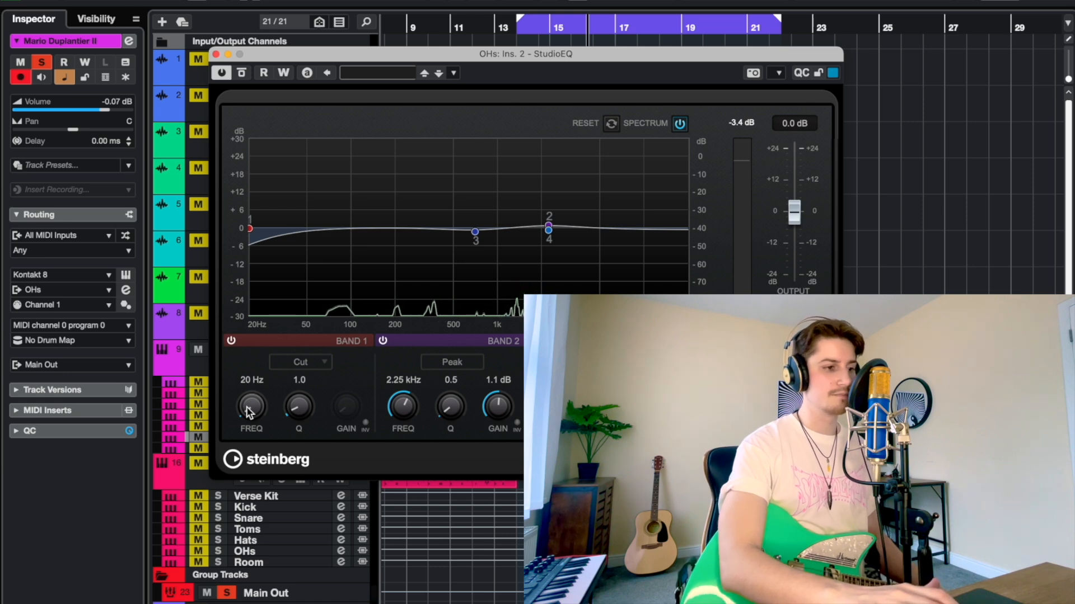
Raise the band 1 cut frequency in the overheads' StudioEQ and increase the depth of the OTT multiband compressor.
left_click_drag(249, 413, 252, 359)
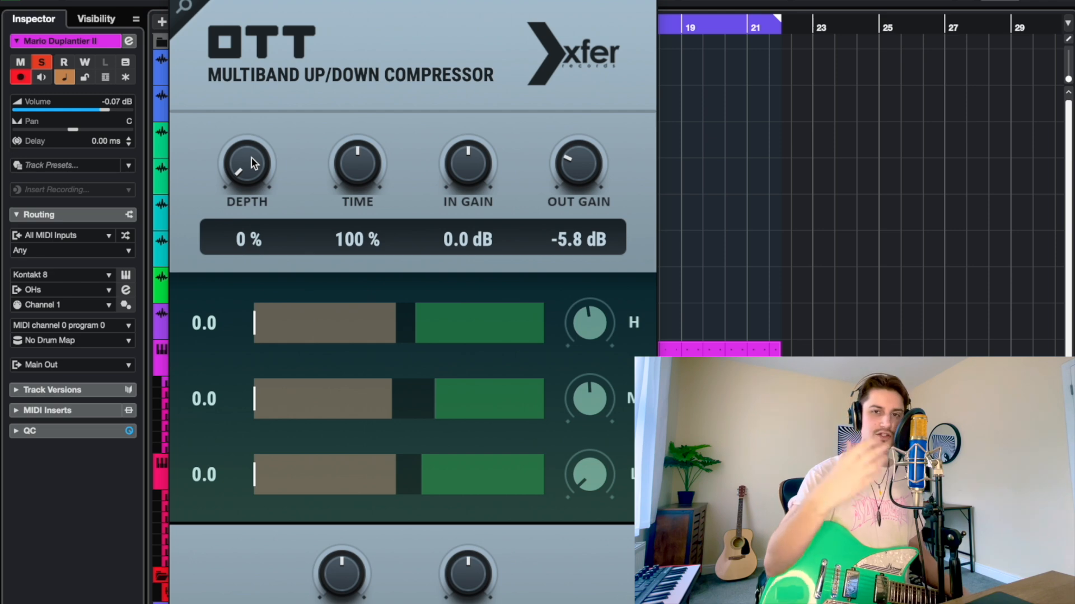
left_click_drag(251, 159, 250, 108)
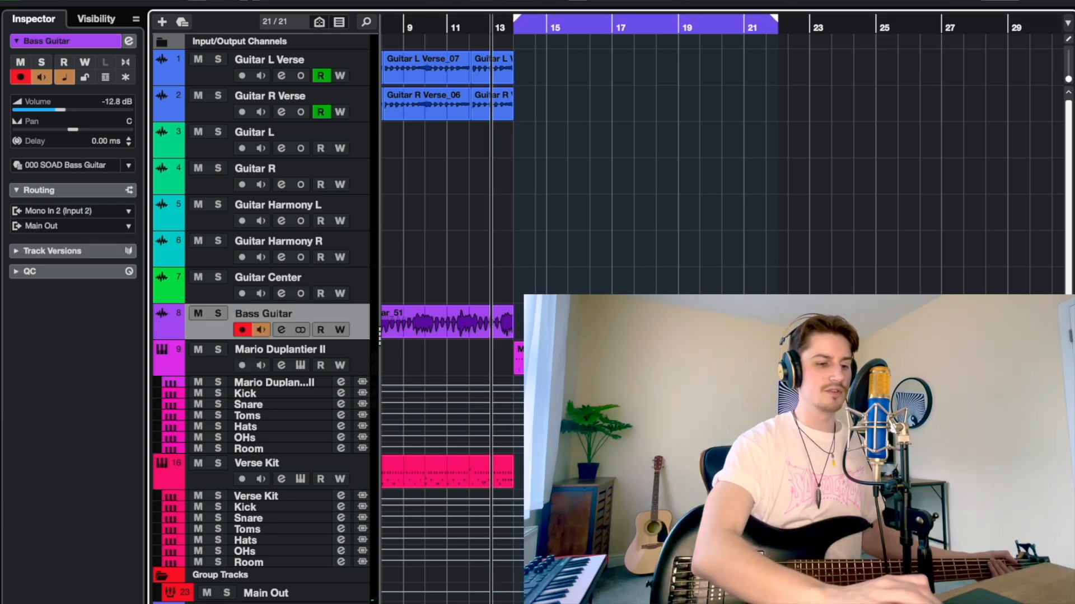
Record the bass part on the Bass Guitar track, starting just before bar 14.
key("KP_Multiply")
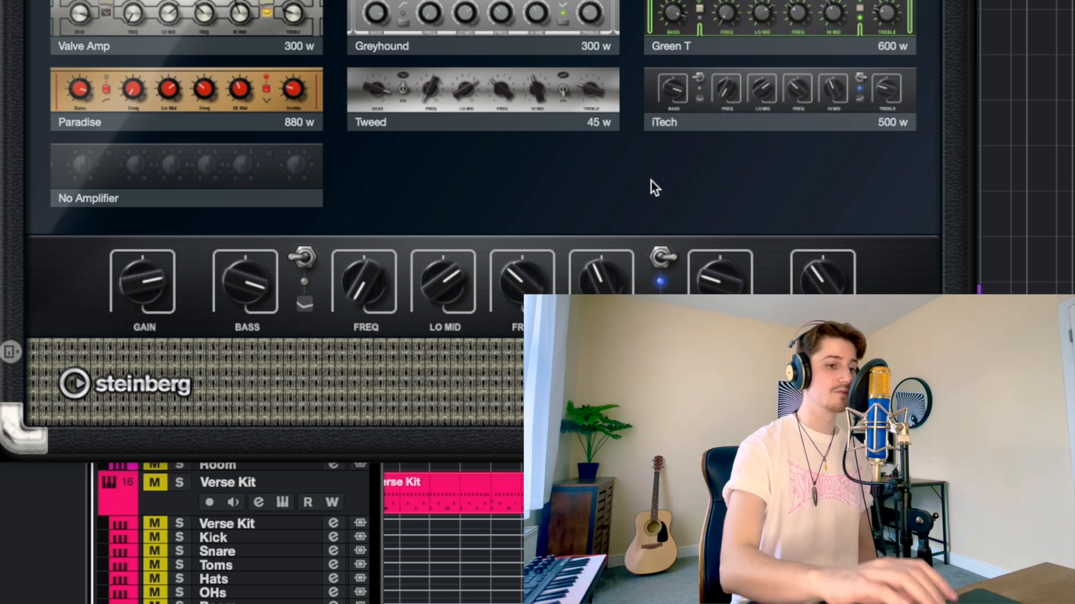
Increase the drive of the third band, set to DIST, in the bass guitar's multiband distortion.
mouse_move(245, 294)
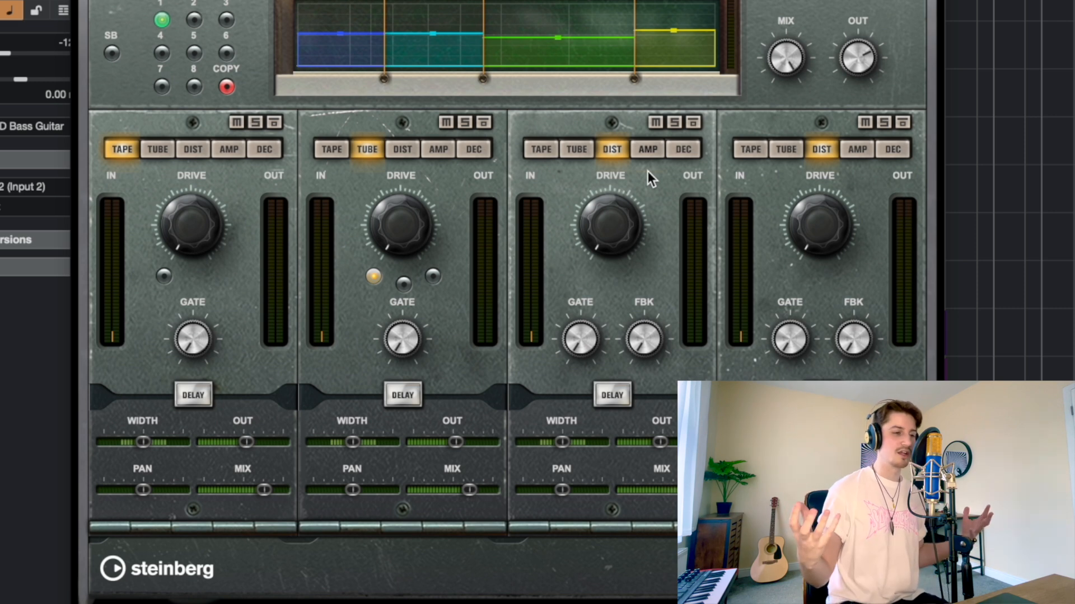
mouse_move(212, 209)
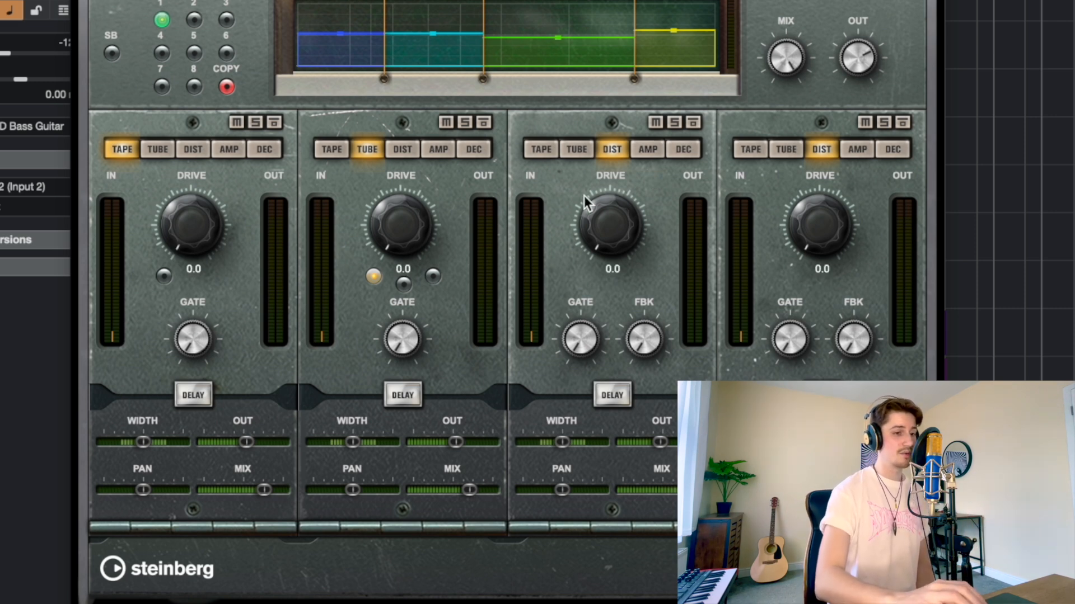
left_click_drag(604, 228, 611, 102)
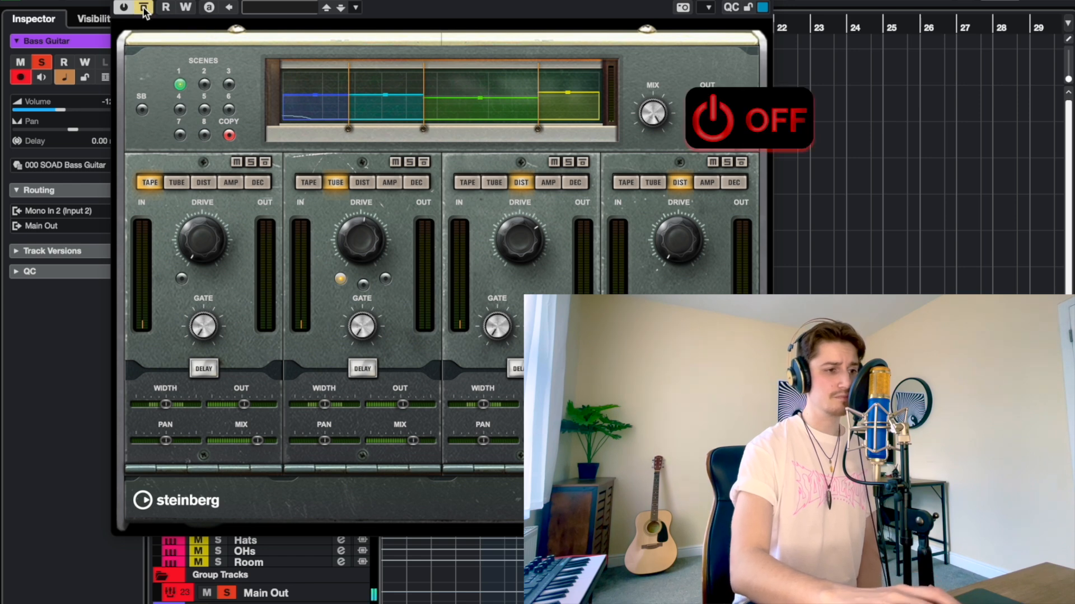
Compare the bass guitar's sound with the multiband distortion bypassed and active during playback.
left_click(143, 7)
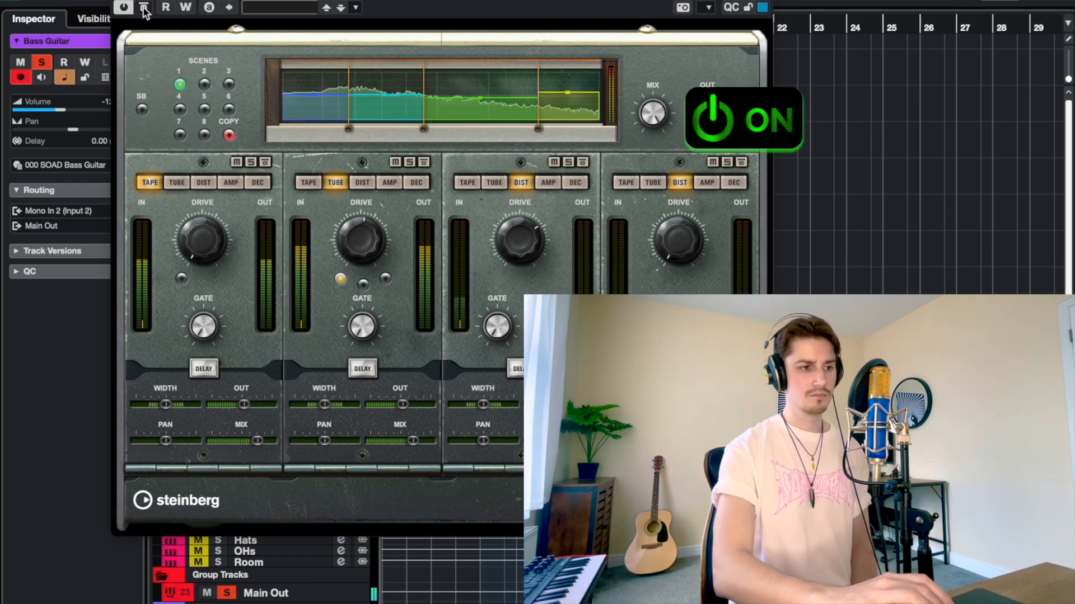
left_click(144, 8)
left_click(144, 8)
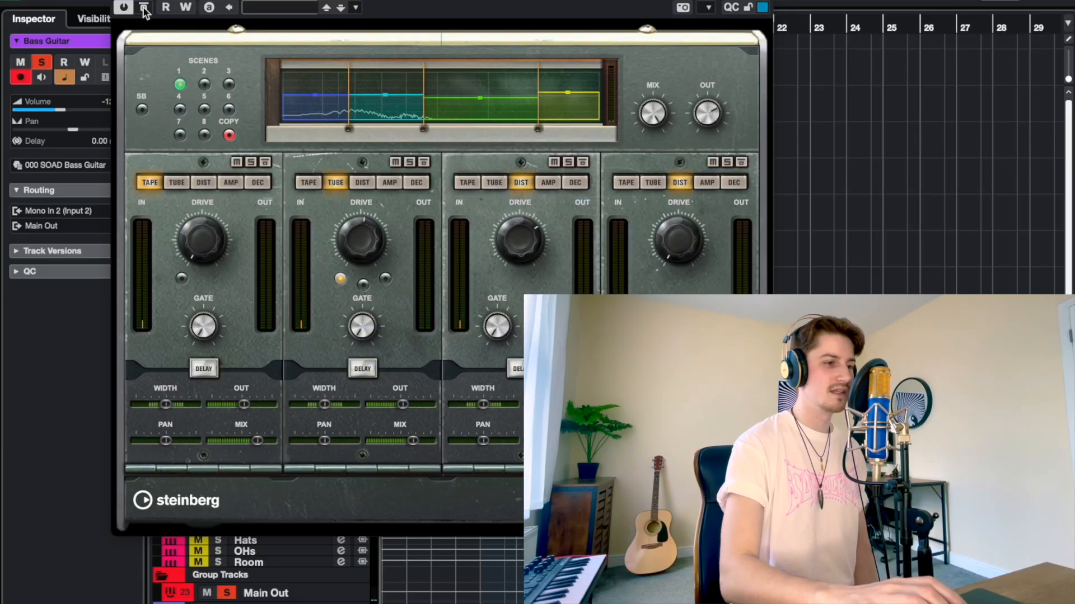
left_click(144, 8)
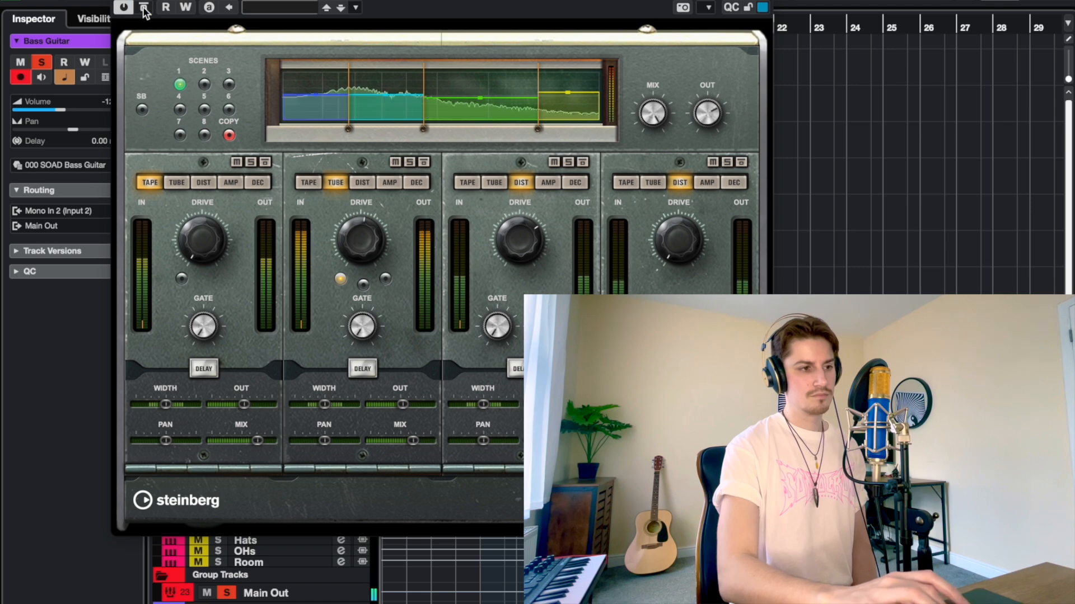